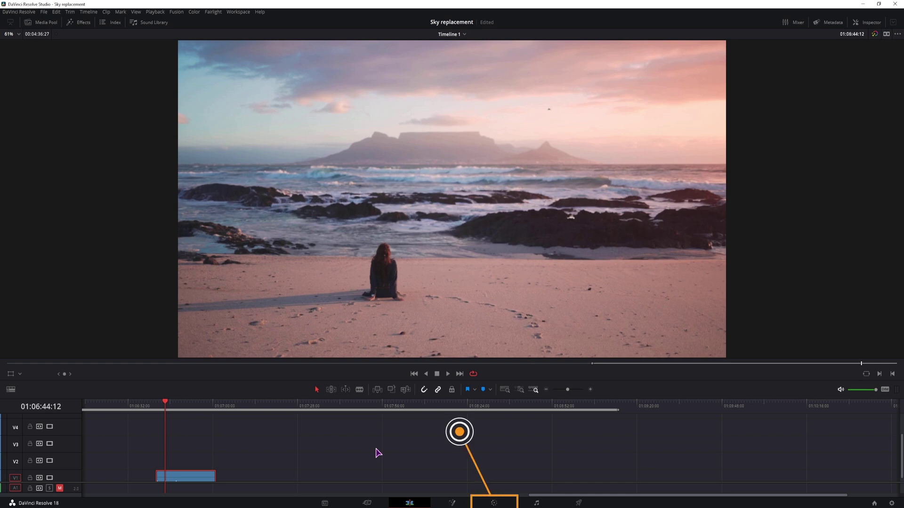
Apply the LMT Day for Night LUT to the beach clip's node on the Color page and compare the grade off and on.
click(495, 505)
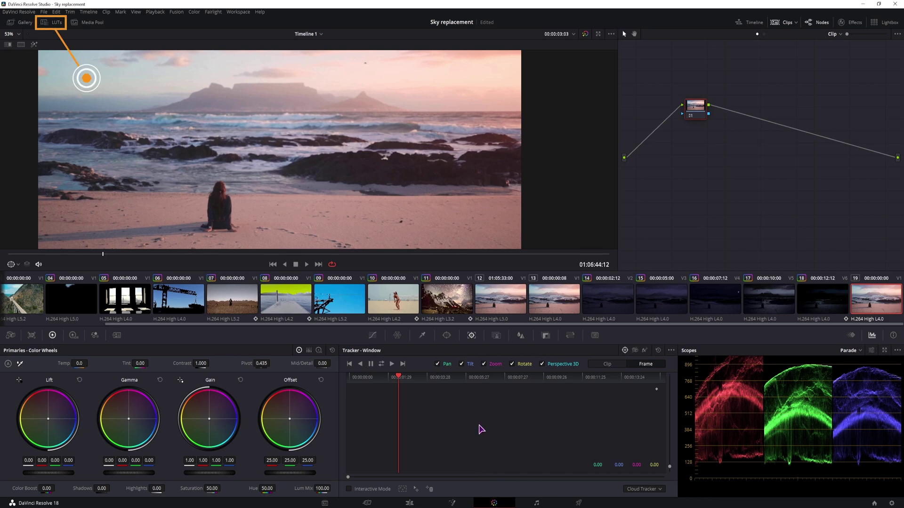
click(54, 24)
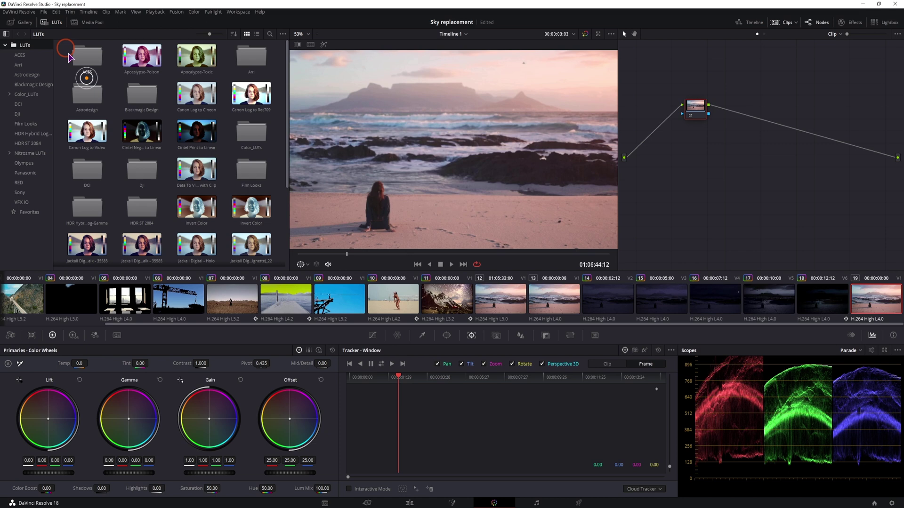
scroll(83, 142, down, 3)
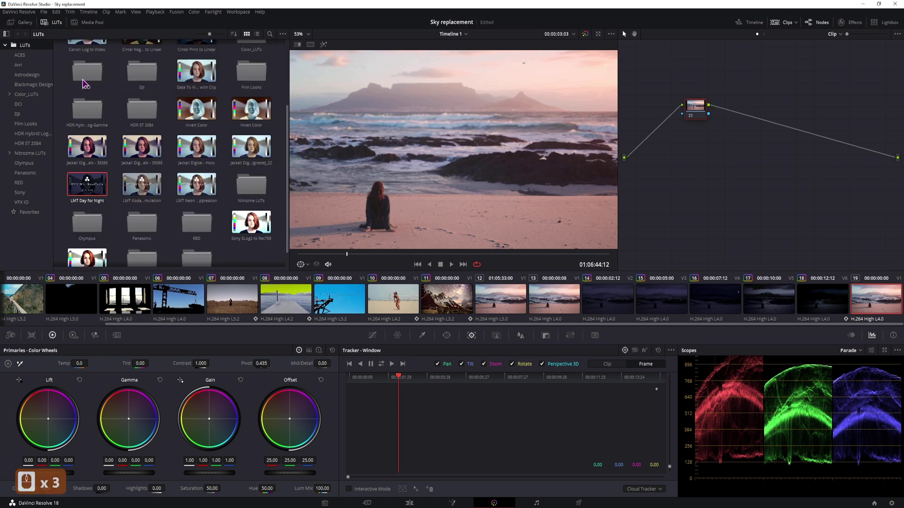
double_click(86, 191)
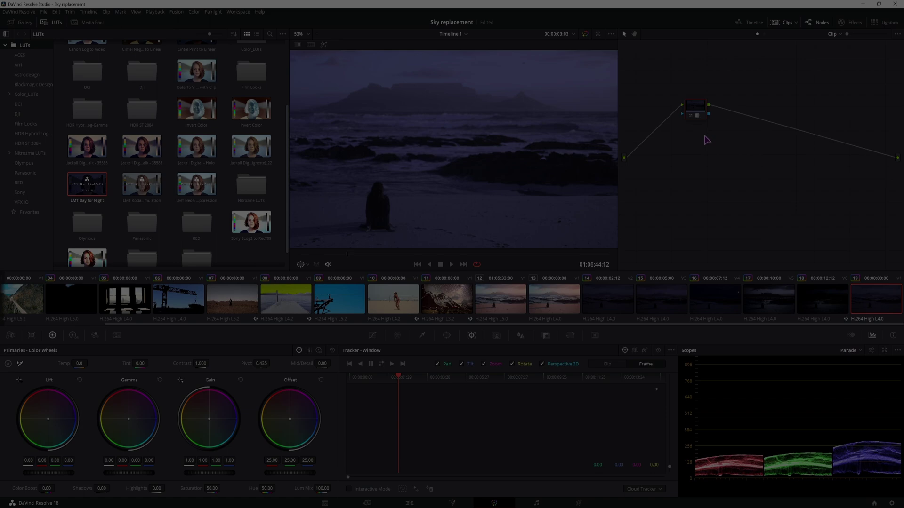
key(ctrl+d)
key(ctrl+d)
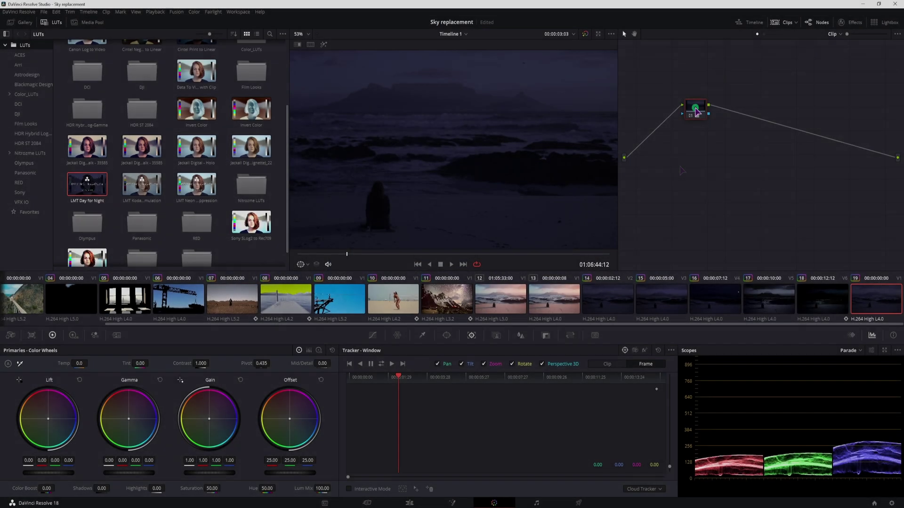
Reset the node's grade to remove the LUT, close the LUT browser, and place the node nearer the graph's source input.
right_click(706, 114)
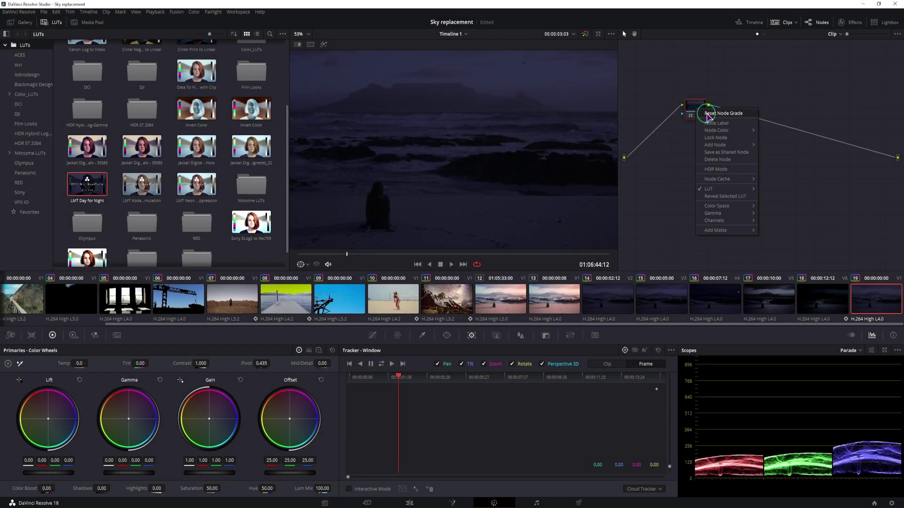
click(719, 113)
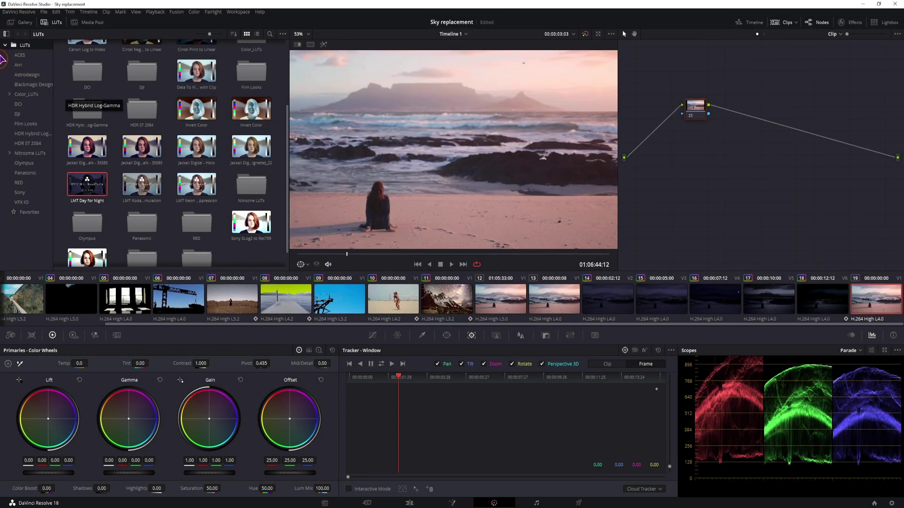
click(55, 25)
drag(693, 111, 659, 124)
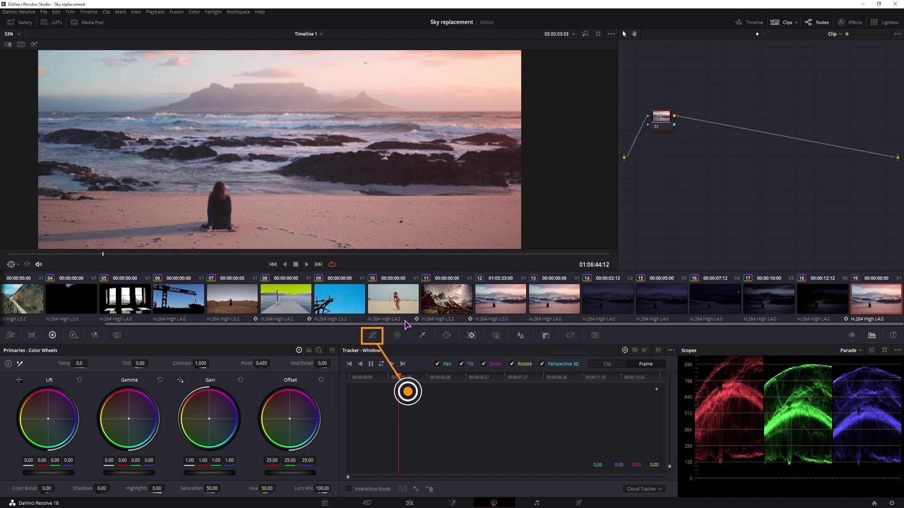
Shape node 01's custom curve into a mild S with lowered shadows and raised highlights, comparing the node disabled and enabled.
click(372, 335)
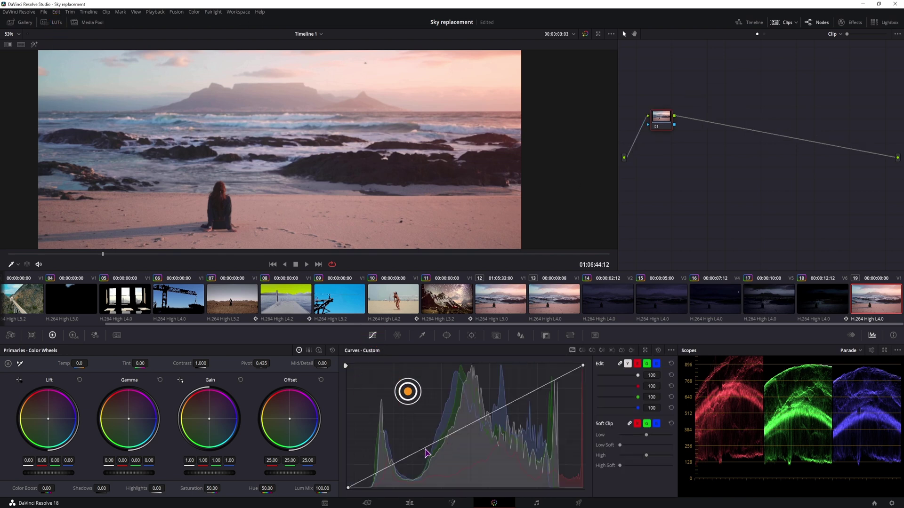
drag(423, 449, 436, 458)
mouse_move(512, 417)
mouse_down()
mouse_move(512, 394)
mouse_move(523, 415)
mouse_up()
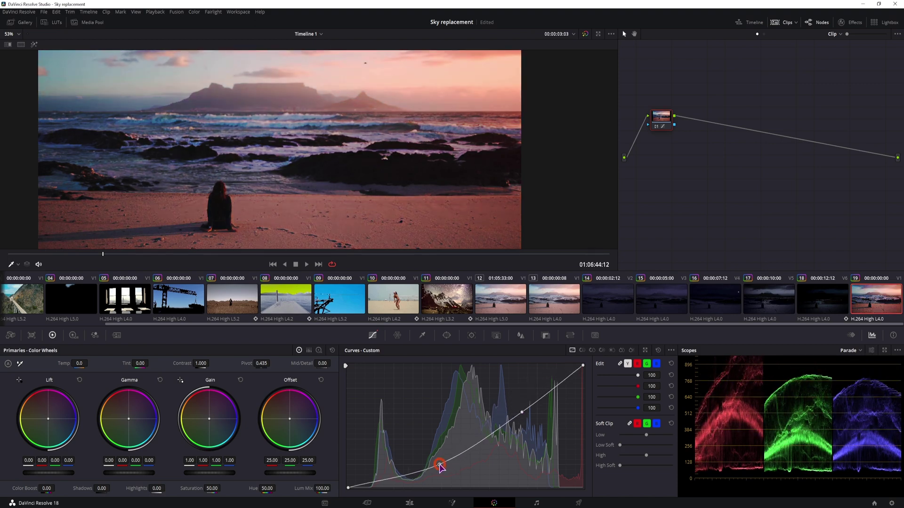
drag(439, 465, 435, 447)
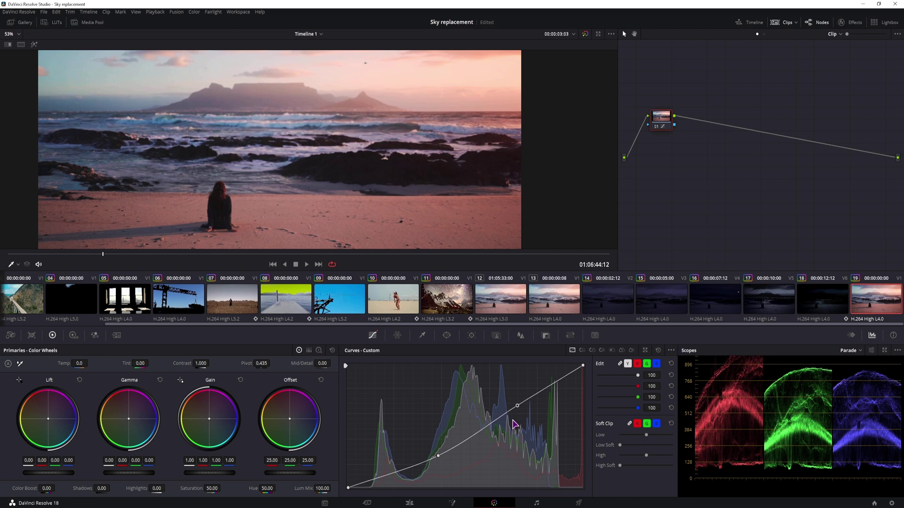
click(658, 128)
click(658, 128)
drag(517, 406, 521, 414)
drag(438, 456, 436, 450)
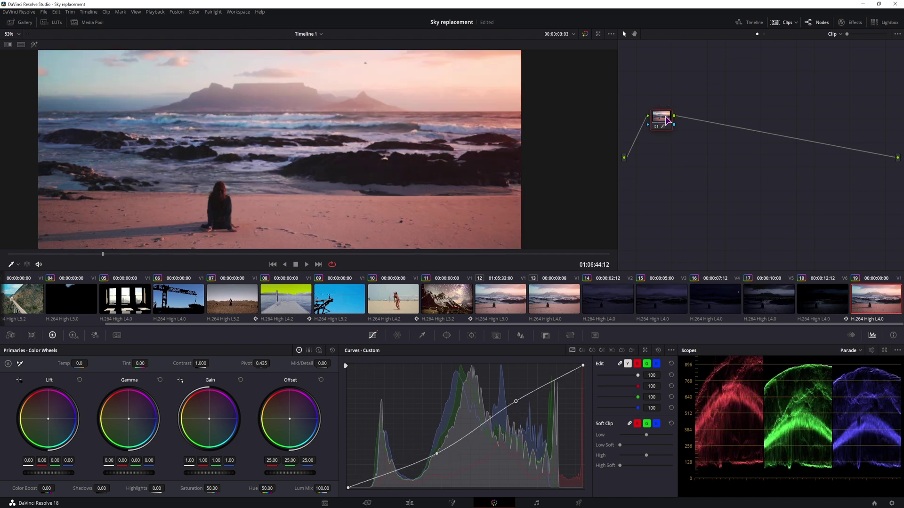
Add a second serial node and set its Saturation to 10.20 and its Gain to 0.55.
key(alt+s)
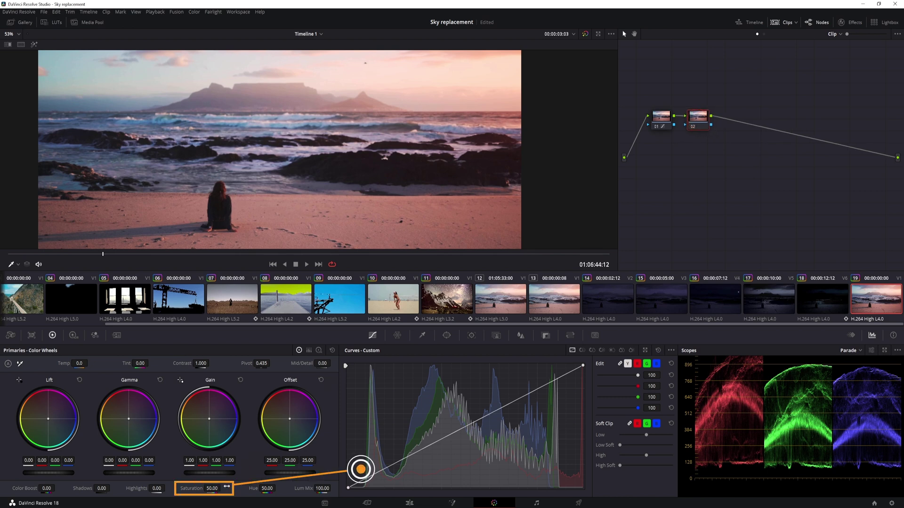
mouse_move(215, 488)
mouse_down()
mouse_move(191, 488)
mouse_move(217, 488)
mouse_up()
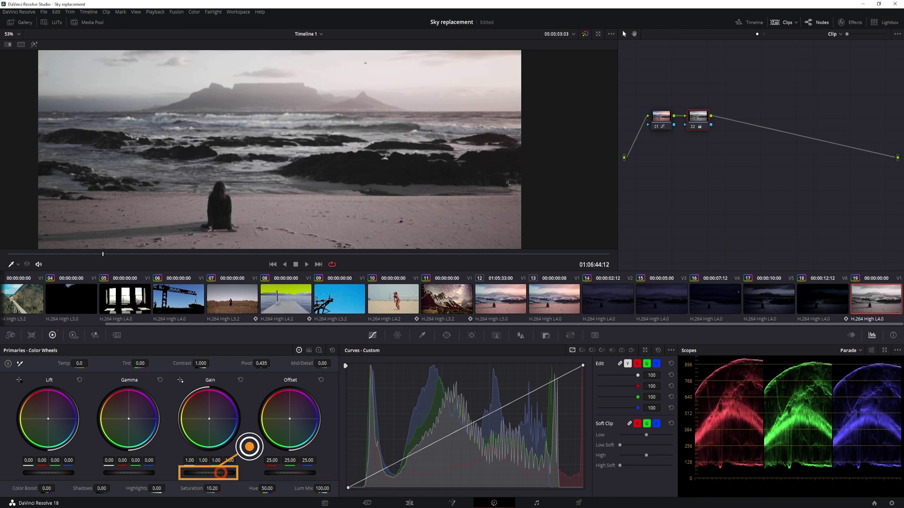
mouse_move(220, 472)
mouse_down()
mouse_move(203, 472)
mouse_move(211, 477)
mouse_up()
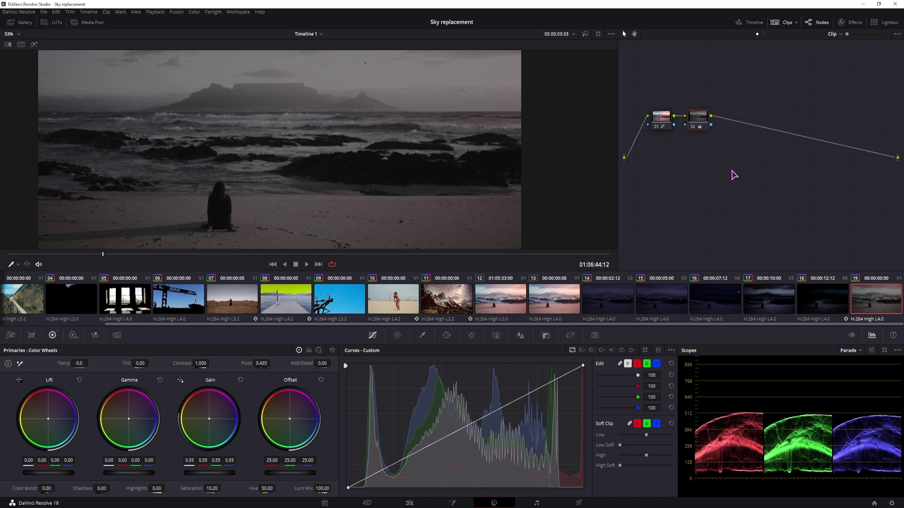
Add a third serial node, tint Gain blue to 1.00, 1.00, 0.97, 1.27, set Contrast to 0.830, and compare with node 01 disabled.
key(alt+s)
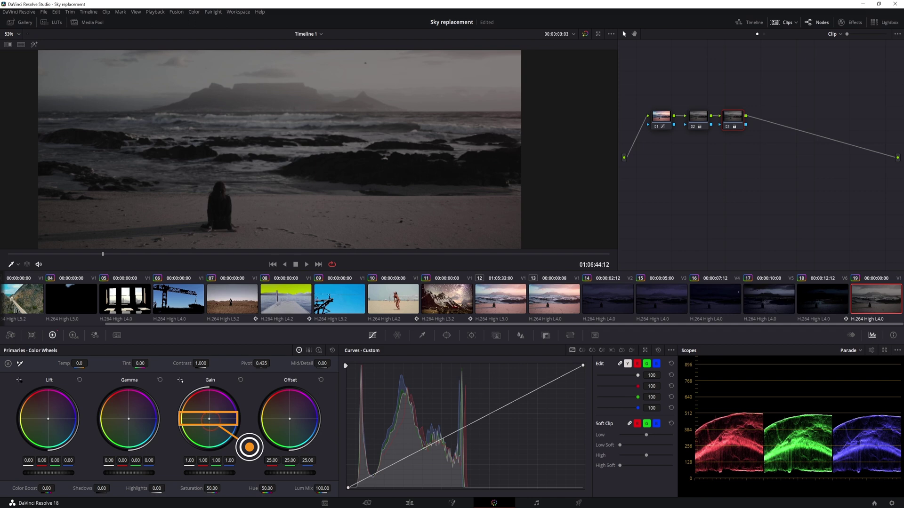
drag(209, 421, 214, 421)
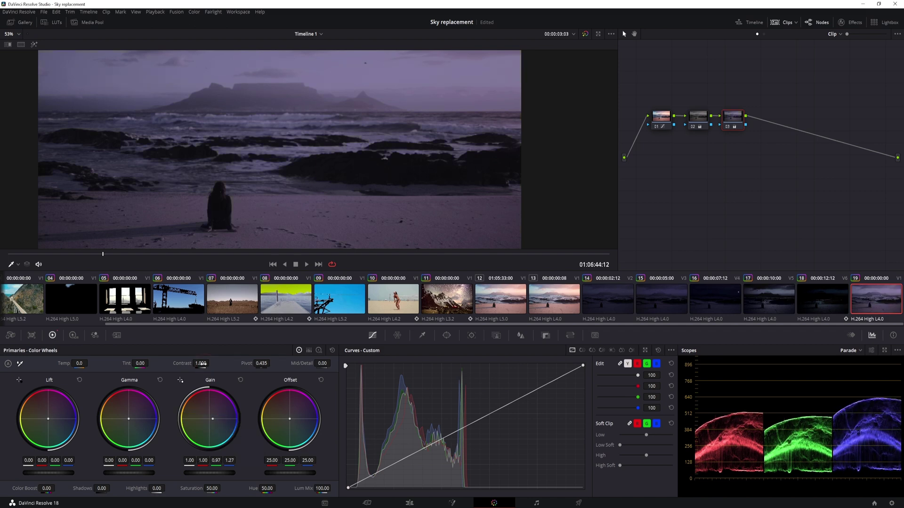
mouse_move(201, 364)
mouse_down()
mouse_move(190, 363)
mouse_move(213, 364)
mouse_move(202, 364)
mouse_move(207, 370)
mouse_up()
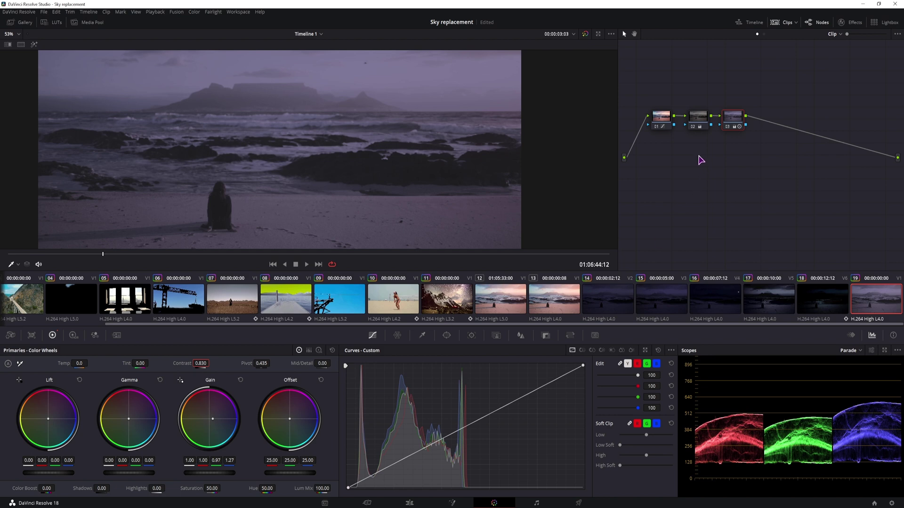
click(657, 127)
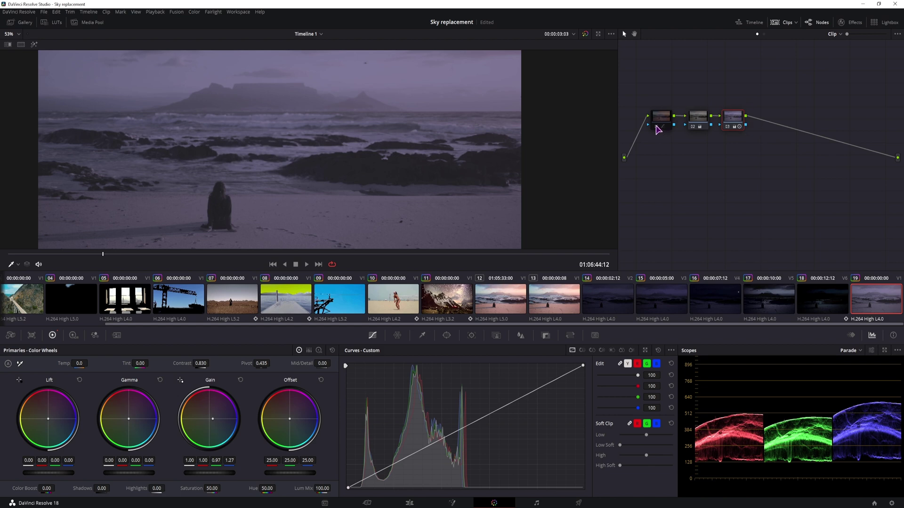
click(656, 127)
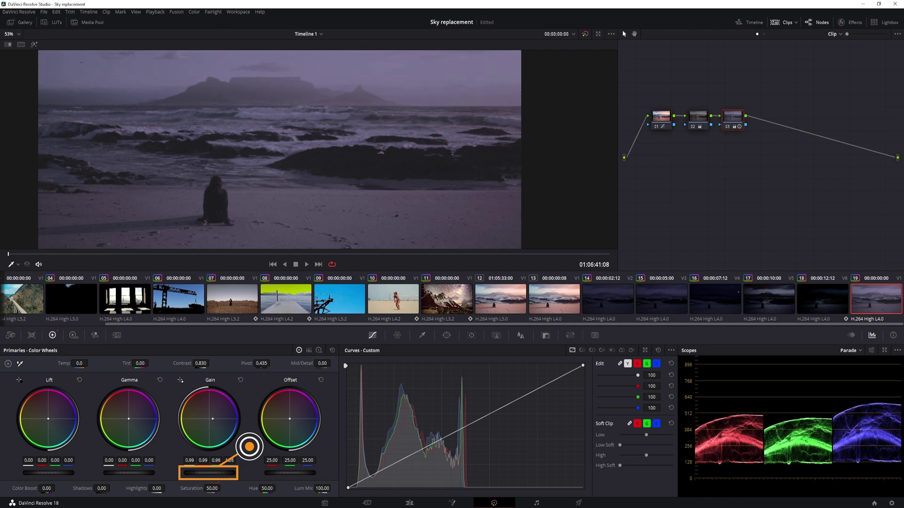
On node 03, set Gain to 0.76, 0.76, 0.74, 0.96, Offset to 24.77, 24.07, 30.52, and Lift and Gamma to -0.03.
drag(217, 473, 188, 473)
drag(290, 419, 292, 419)
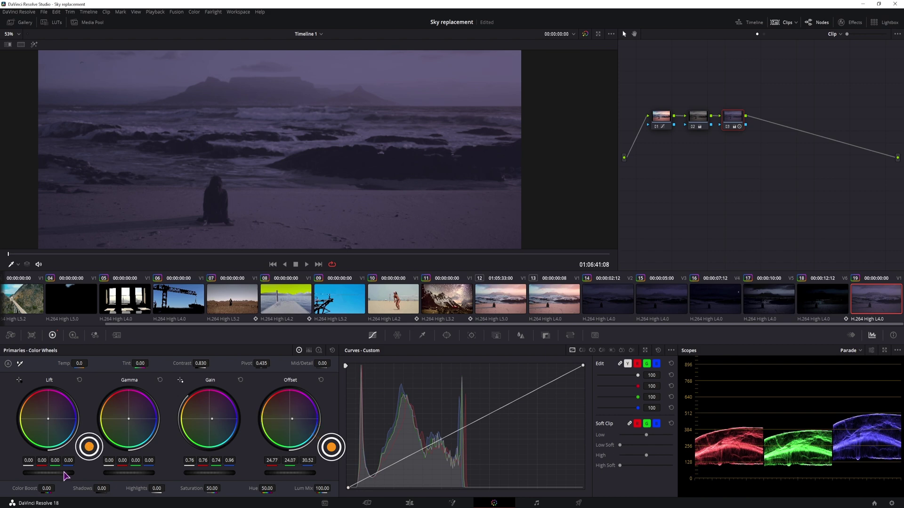
drag(64, 473, 57, 473)
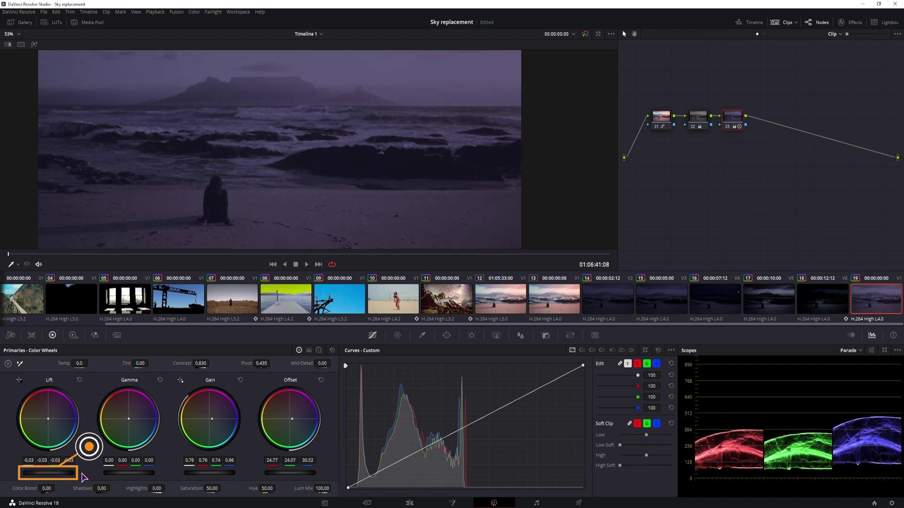
drag(137, 473, 128, 473)
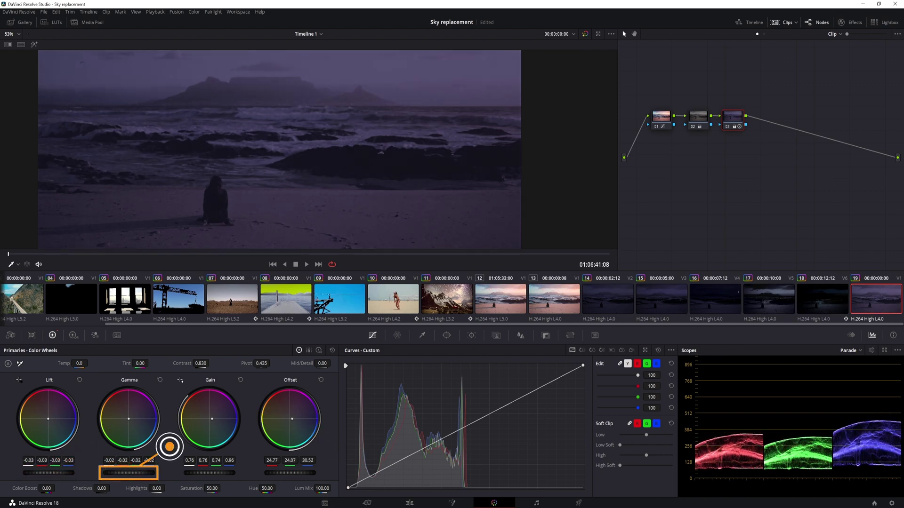
Compare the whole frame with node 01's curve adjustment disabled and enabled.
scroll(343, 182, down, 3)
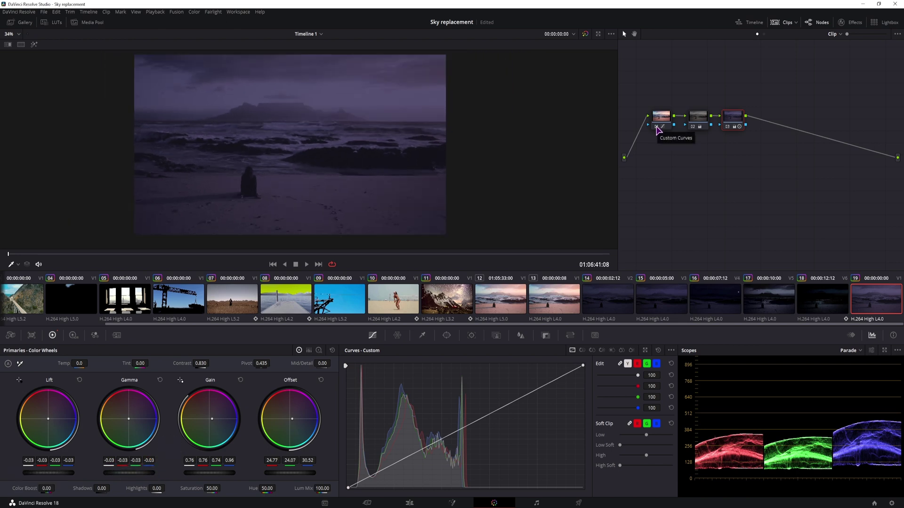
click(657, 127)
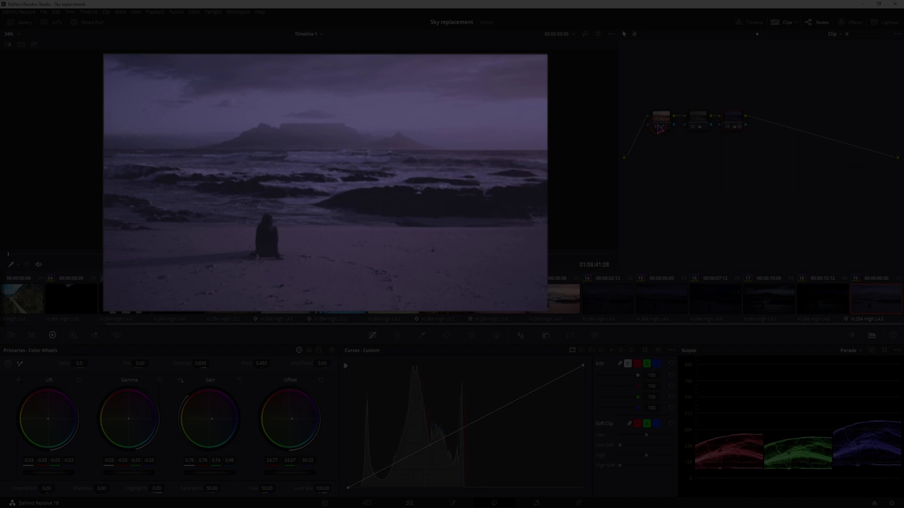
click(657, 127)
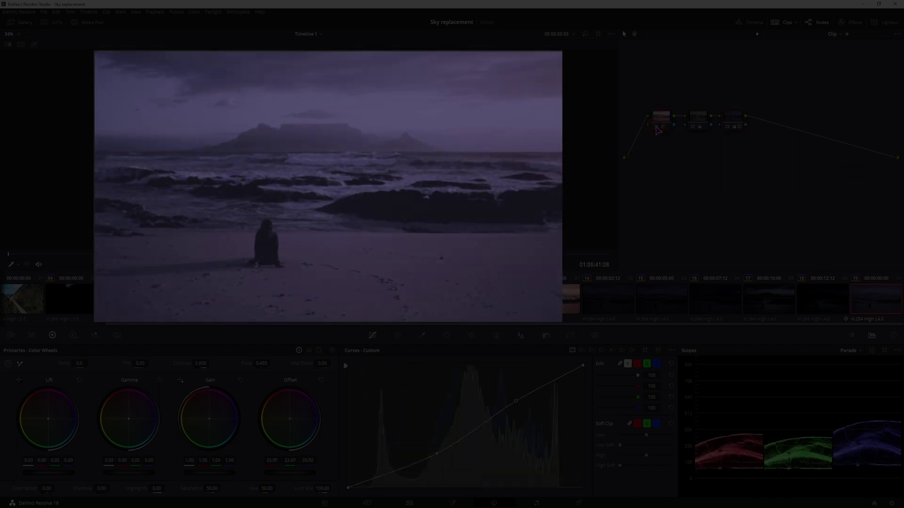
click(658, 129)
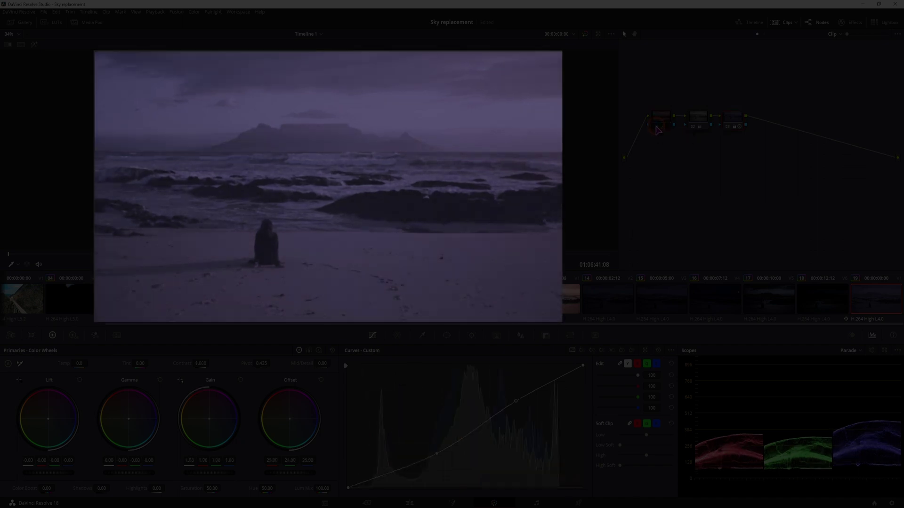
click(658, 129)
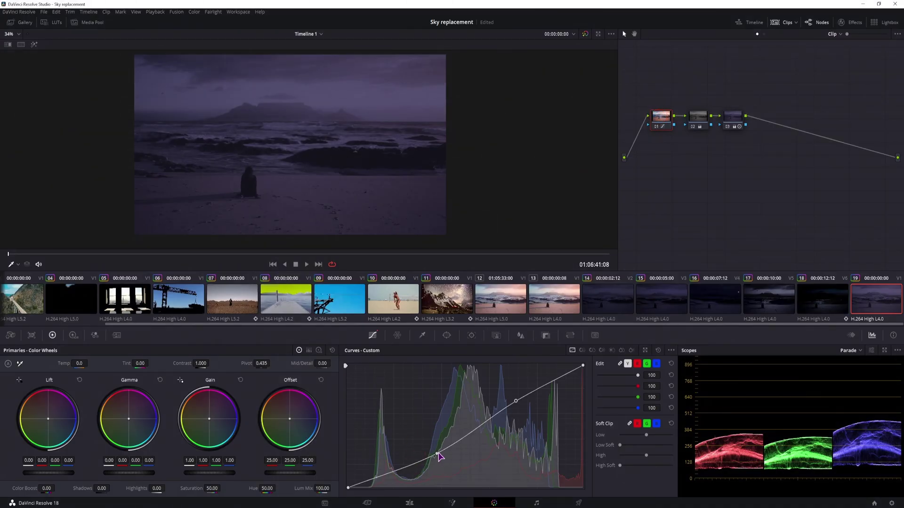
Lower both points of node 01's custom curve, and retune node 03 with Lift towards blue, Gain 0.70, 0.70, 0.68, 0.89 and Contrast 0.850.
drag(438, 454, 435, 464)
drag(516, 402, 535, 414)
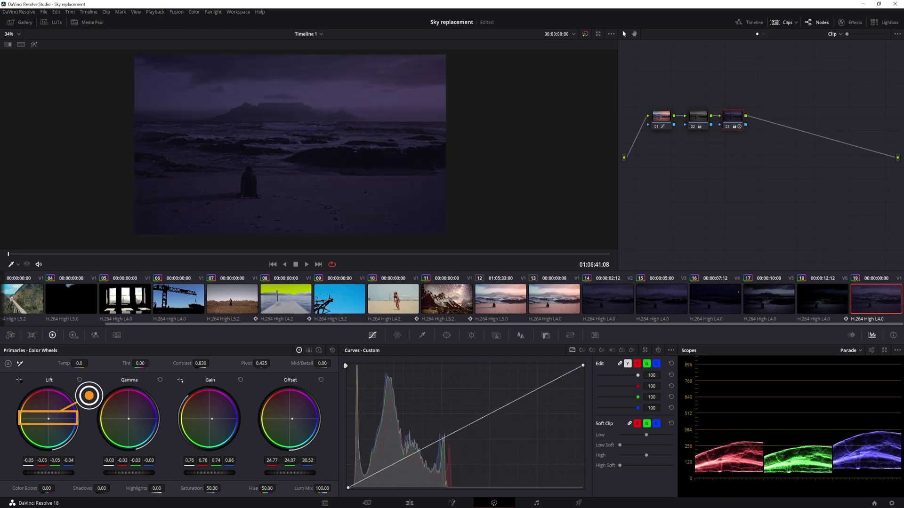
drag(49, 419, 49, 419)
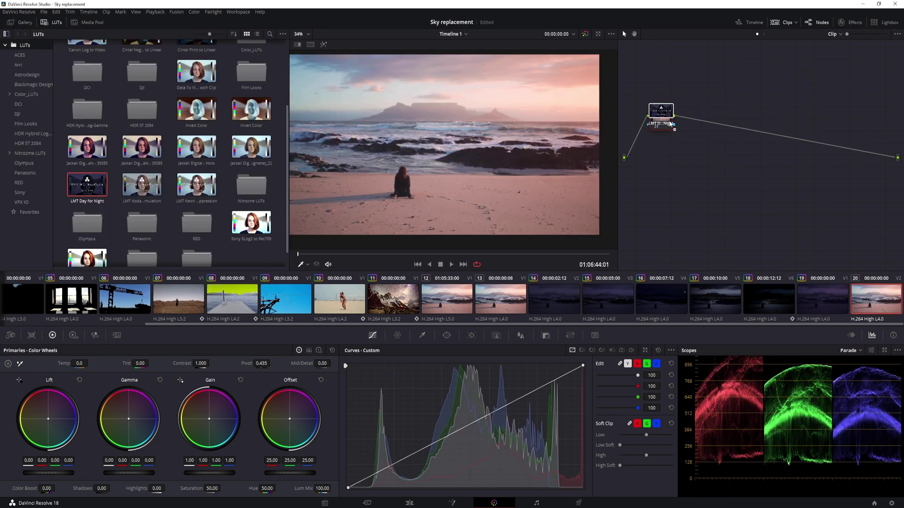
Apply the LMT Day for Night LUT to the beach.mp4 copy on V2 and compare it with the manual grade on the Edit page.
drag(670, 123, 669, 122)
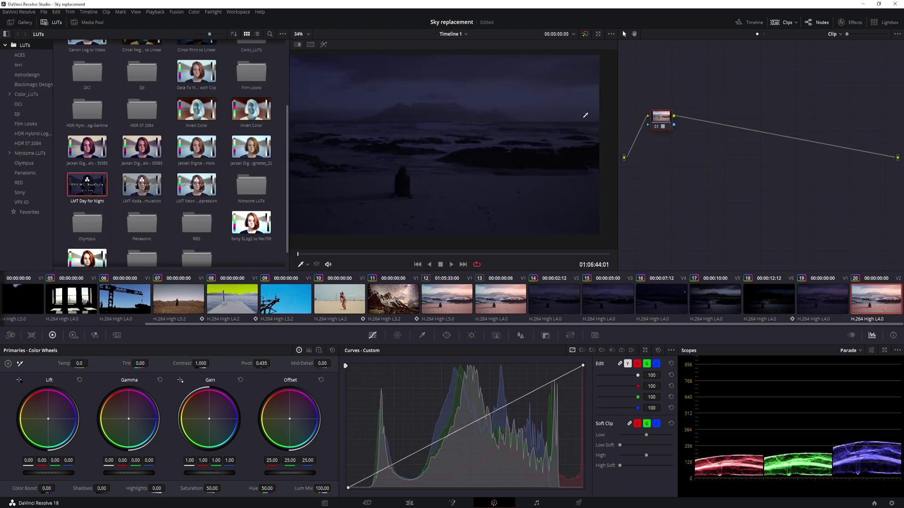
click(57, 23)
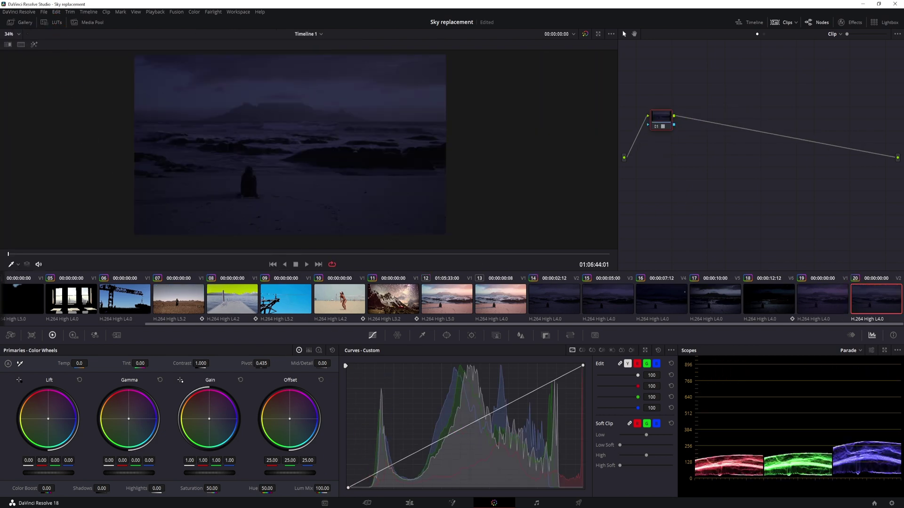
click(409, 503)
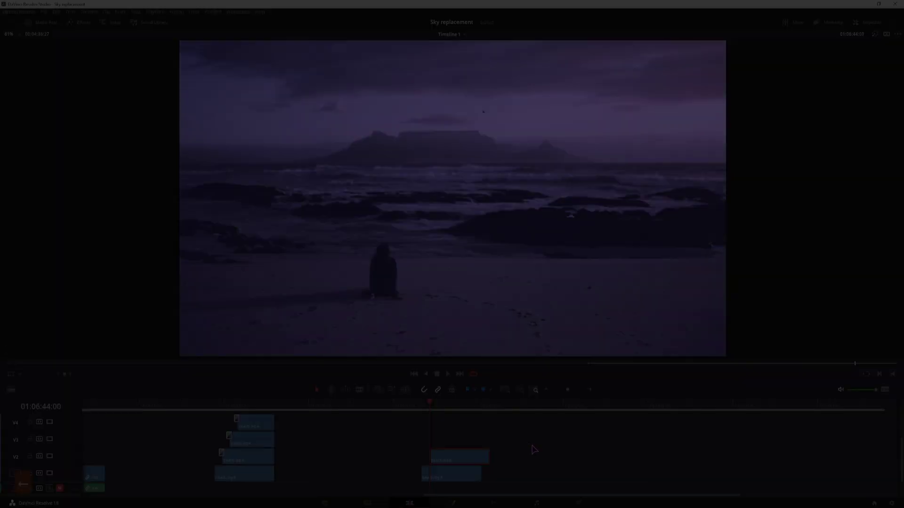
key(Right)
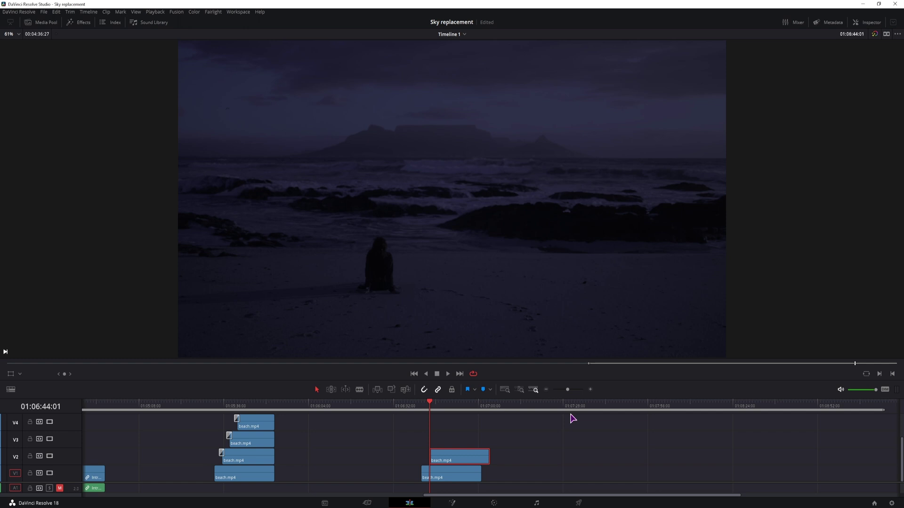
Compare the manually graded beach.mp4 clip on V1 with the LUT copy on V2 around 01:06:44:00.
key(Left)
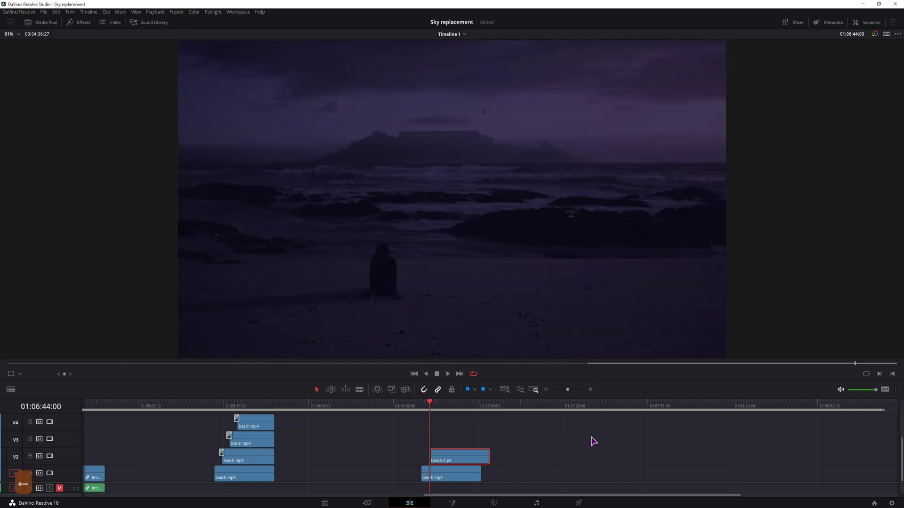
key(Right)
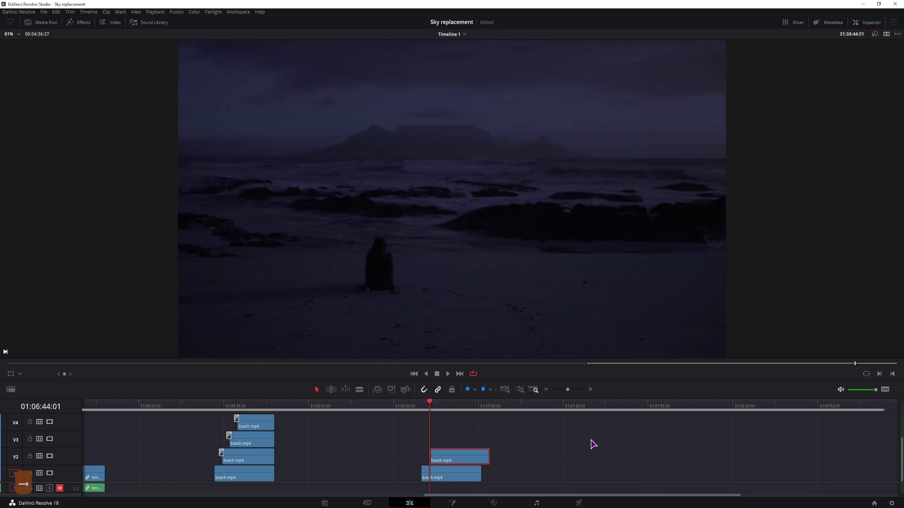
key(Left)
key(Tab)
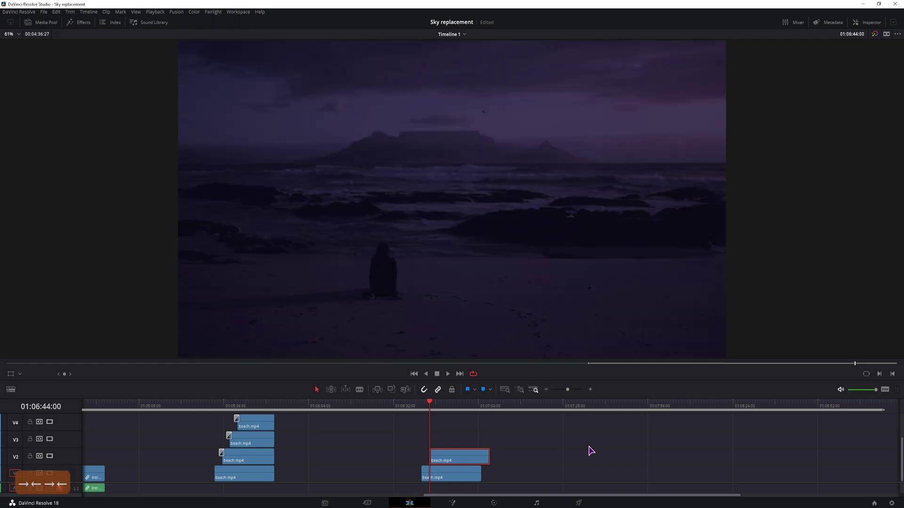
click(493, 503)
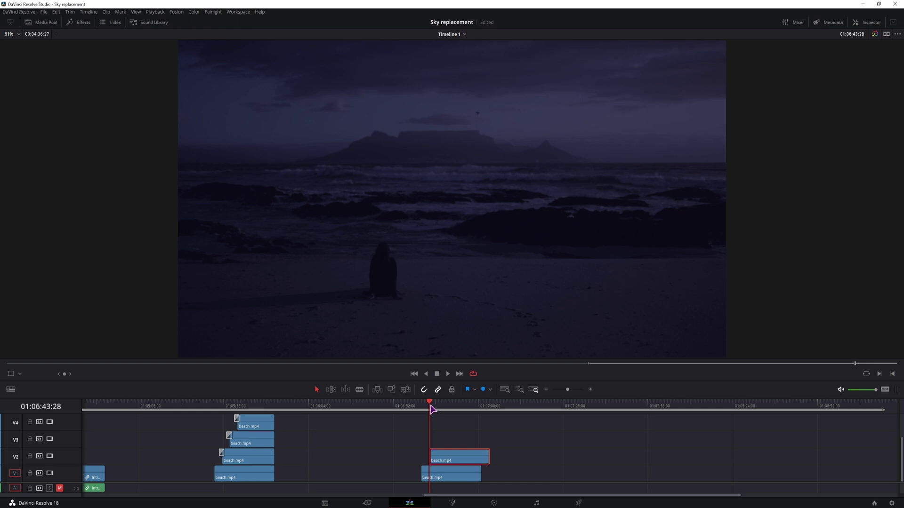
click(431, 408)
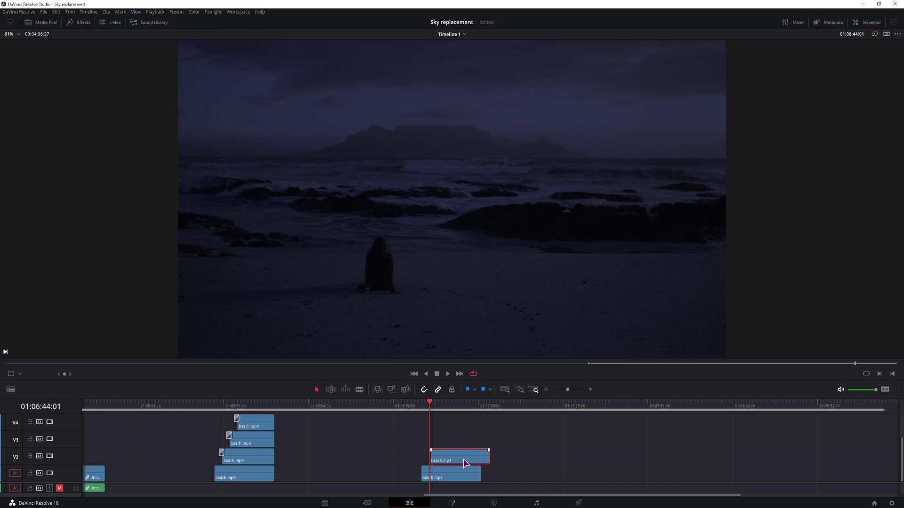
Park the playhead at 01:06:41:08 over the V1 beach.mp4 clip and open its node graph on the Color page.
click(498, 504)
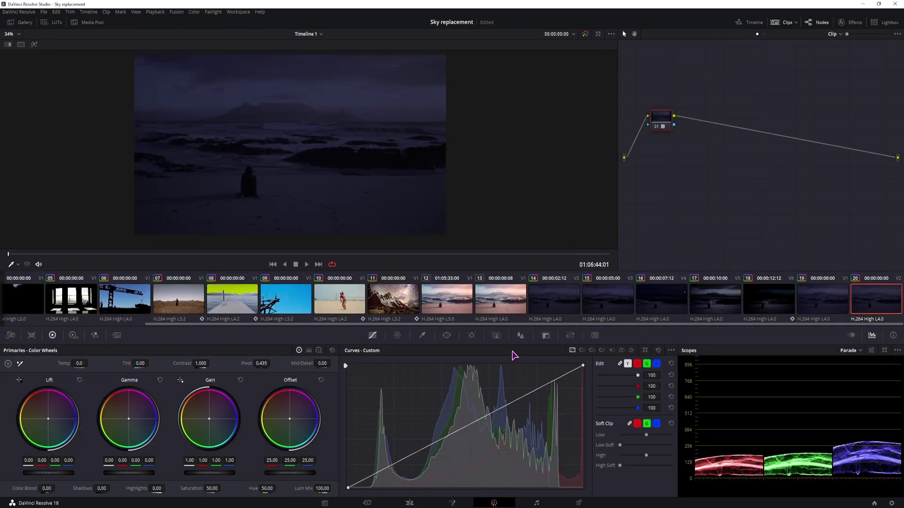
click(409, 503)
click(422, 408)
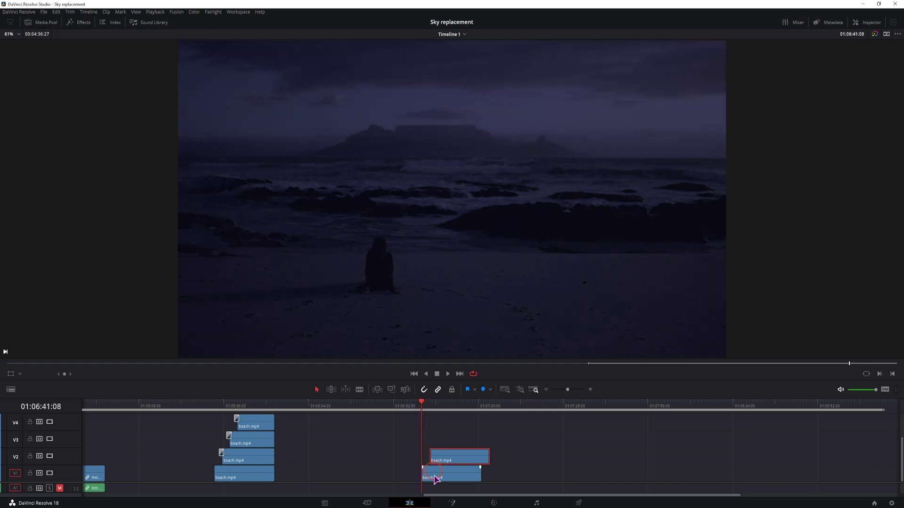
click(493, 503)
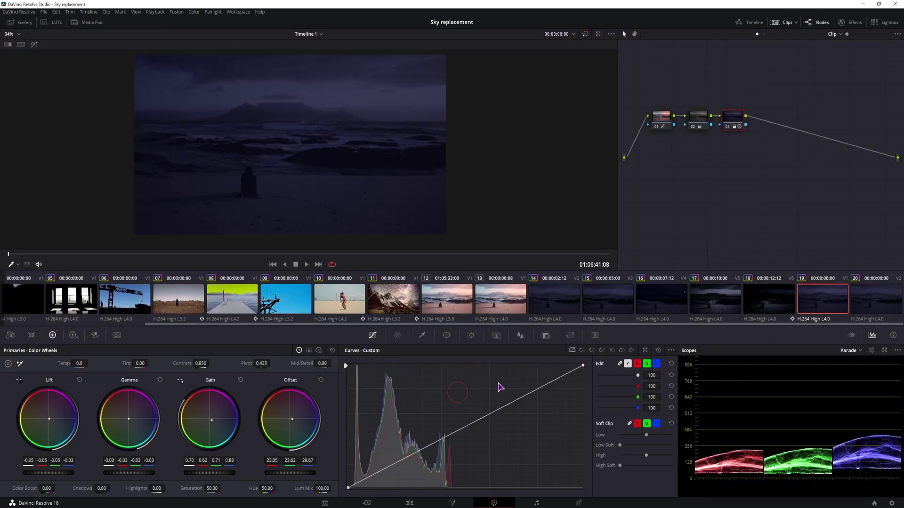
Move the three existing nodes up in the graph and add serial node 04 below them.
drag(741, 161, 726, 146)
drag(726, 147, 650, 109)
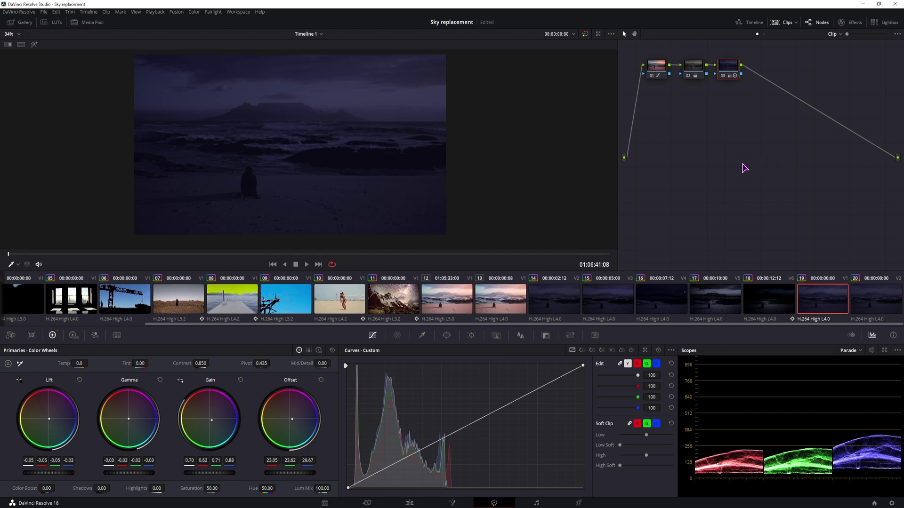
key(alt+s)
drag(763, 70, 663, 125)
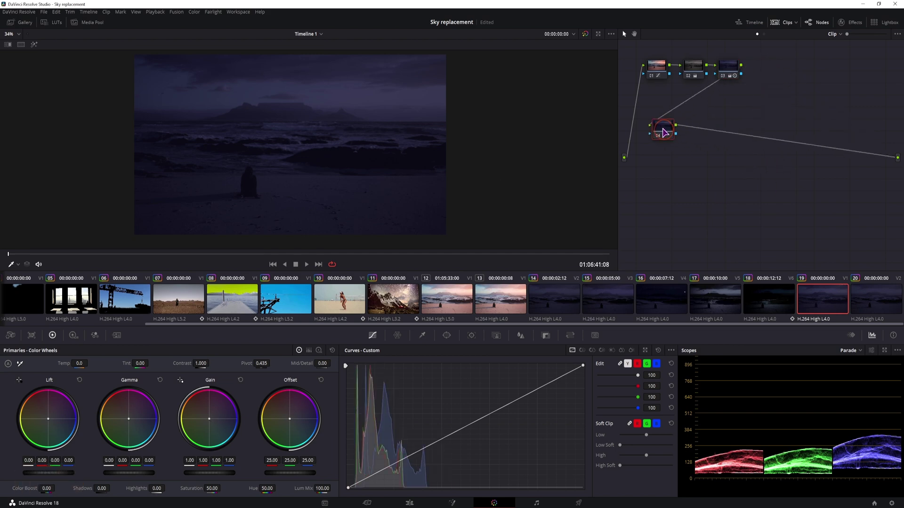
On node 04, draw a closed curve window around the sky, mountain and sea, with Inside softness 3.92 and Outside softness 2.00.
click(446, 336)
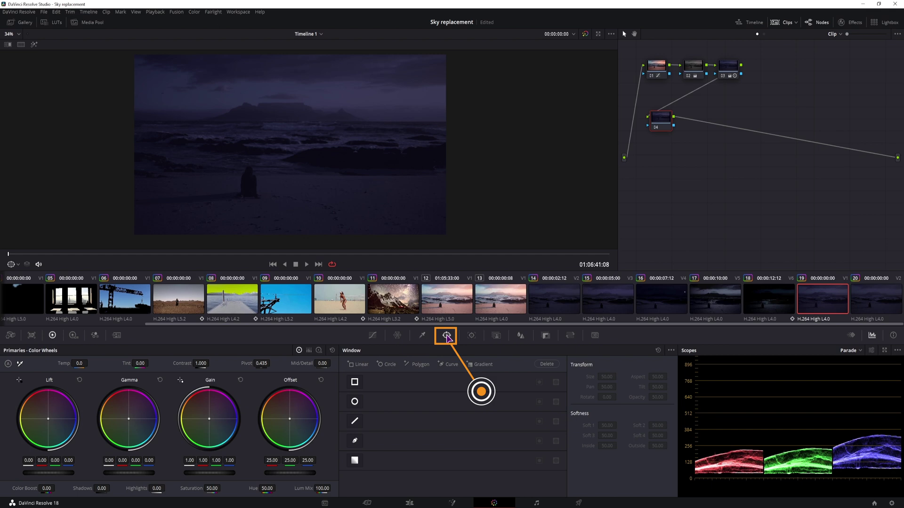
click(354, 441)
click(259, 132)
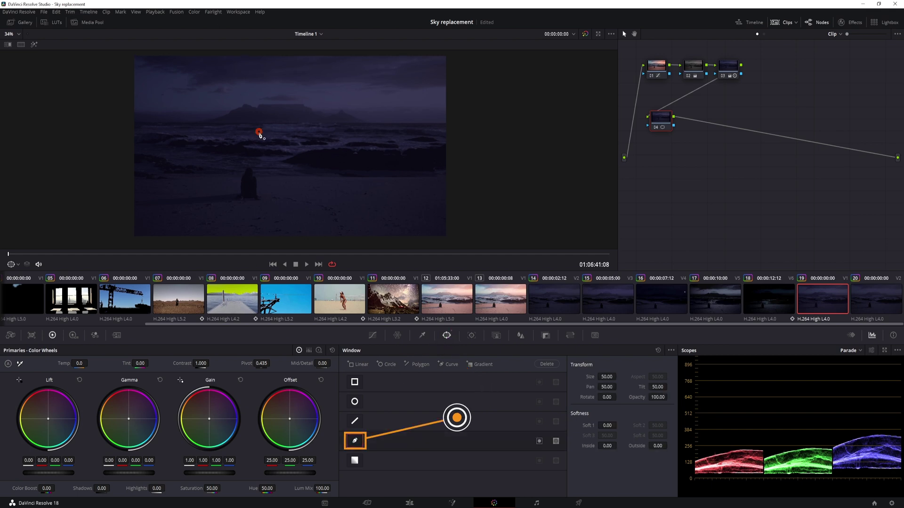
drag(260, 136, 265, 149)
click(131, 63)
click(116, 152)
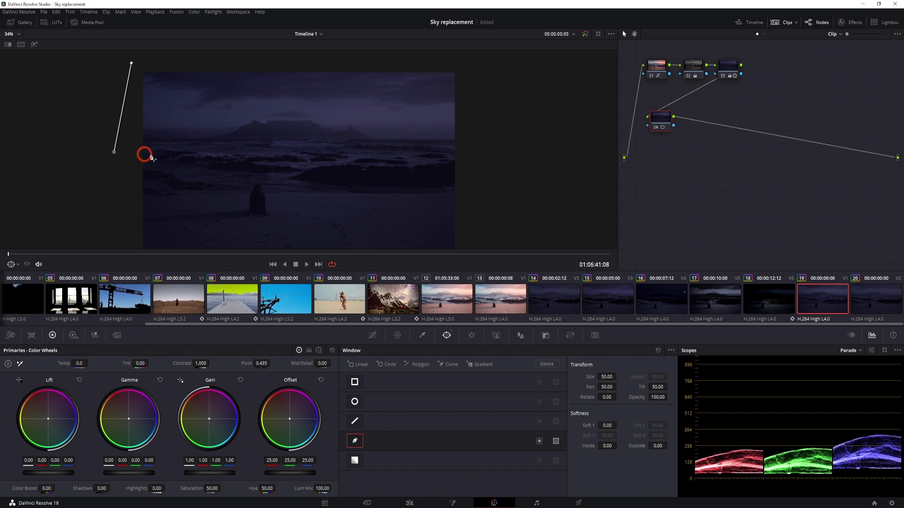
click(262, 168)
click(343, 174)
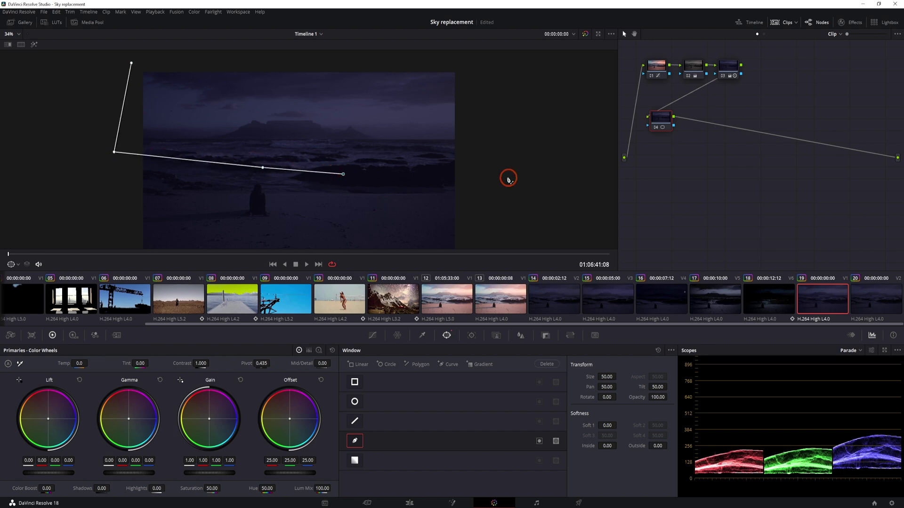
click(478, 173)
click(477, 63)
click(132, 63)
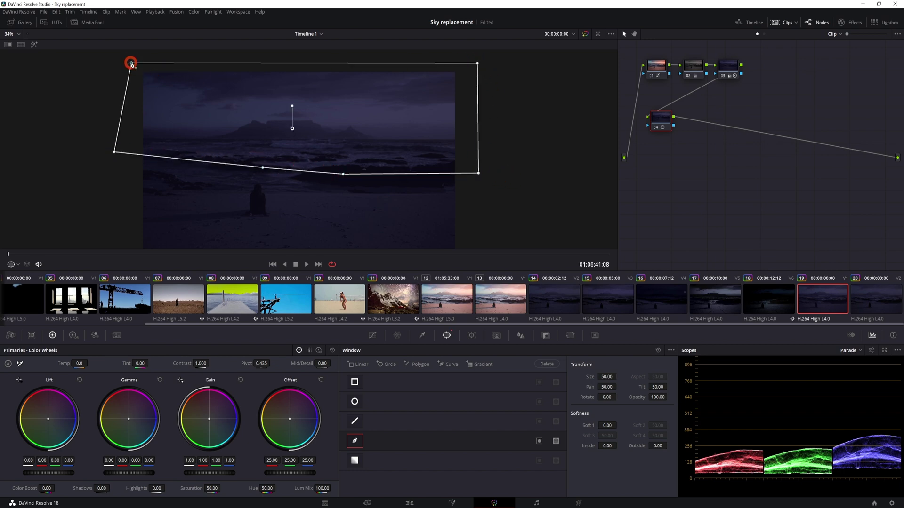
drag(608, 446, 608, 445)
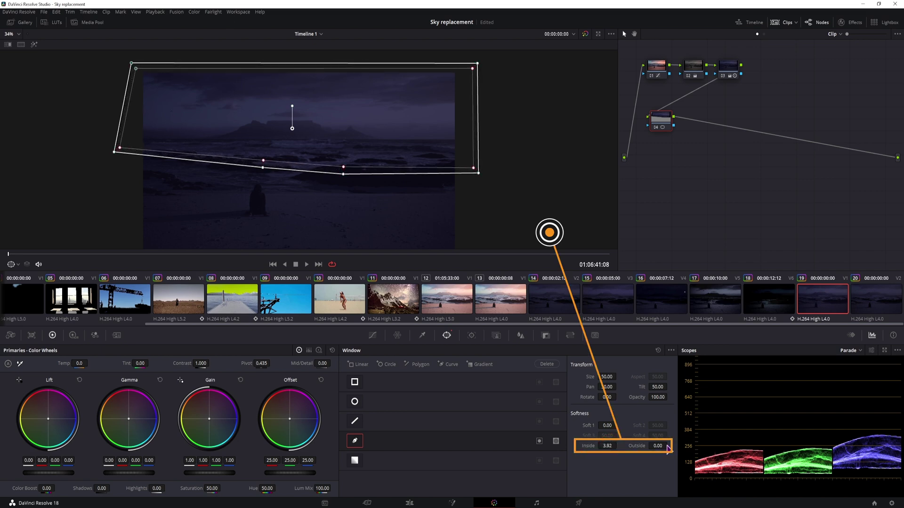
drag(668, 448, 670, 448)
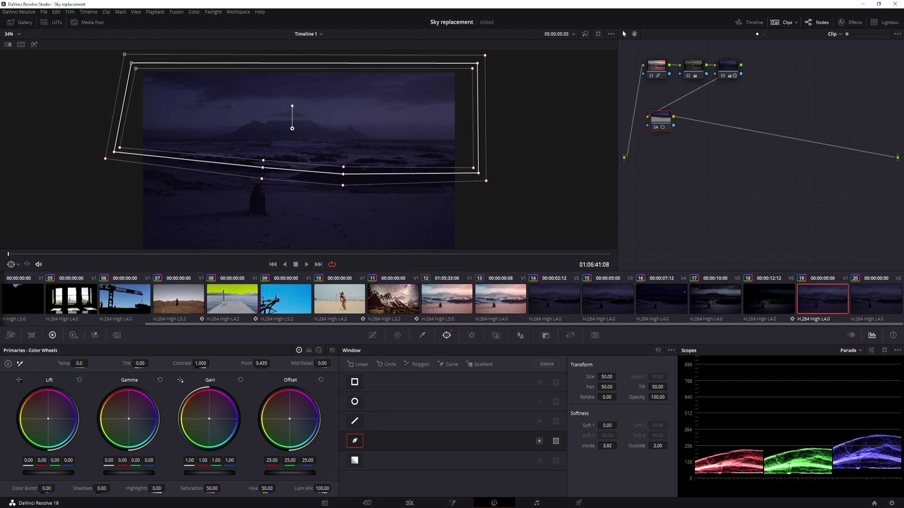
Darken node 04's windowed area with Gamma -0.08, Lift -0.02, Gain 0.91, 0.89, 0.91, 0.92 and Offset 23.68, 25.11, 25.04.
drag(123, 473, 107, 473)
drag(49, 473, 44, 473)
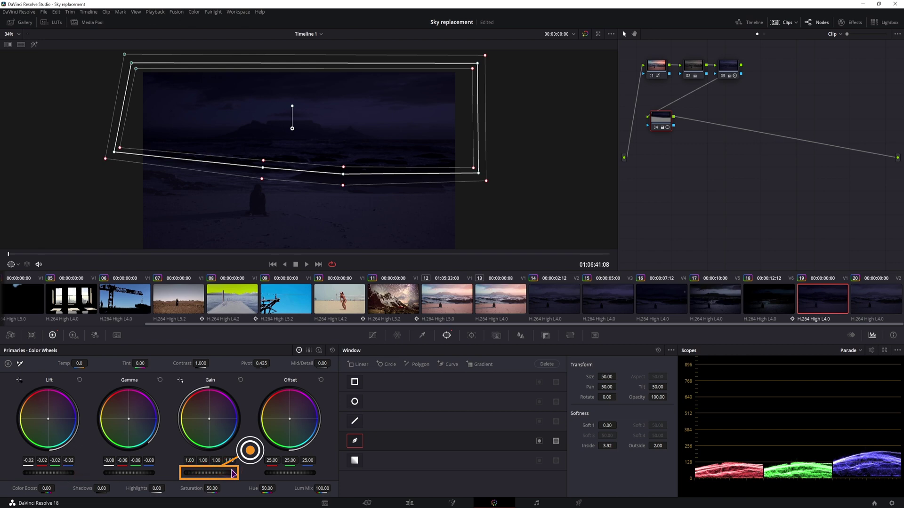
drag(218, 476, 208, 474)
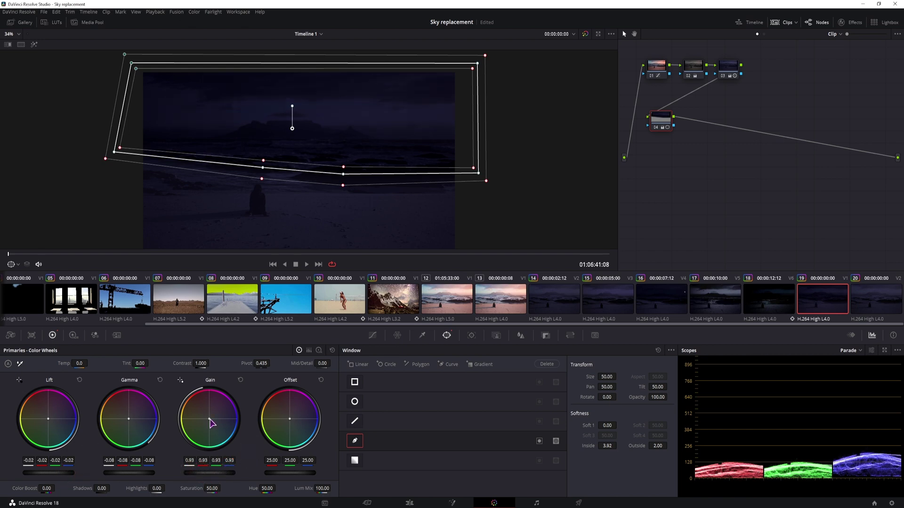
drag(209, 419, 210, 419)
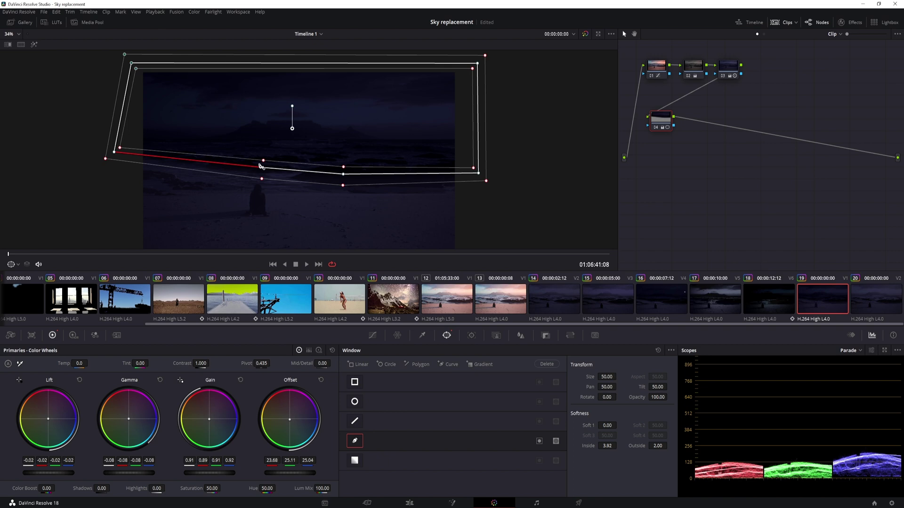
Inspect node 04's darkened area with the viewer overlay set to Off, and restore the Power Window overlay.
click(729, 72)
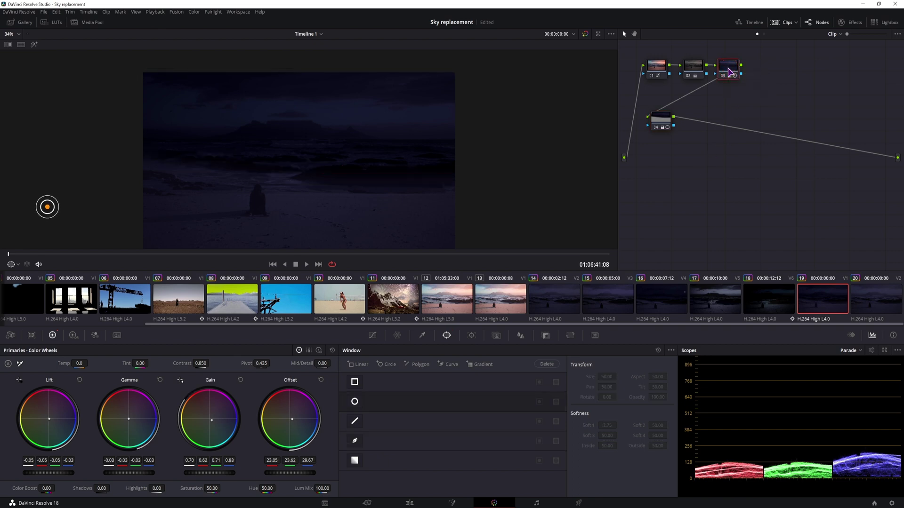
click(660, 118)
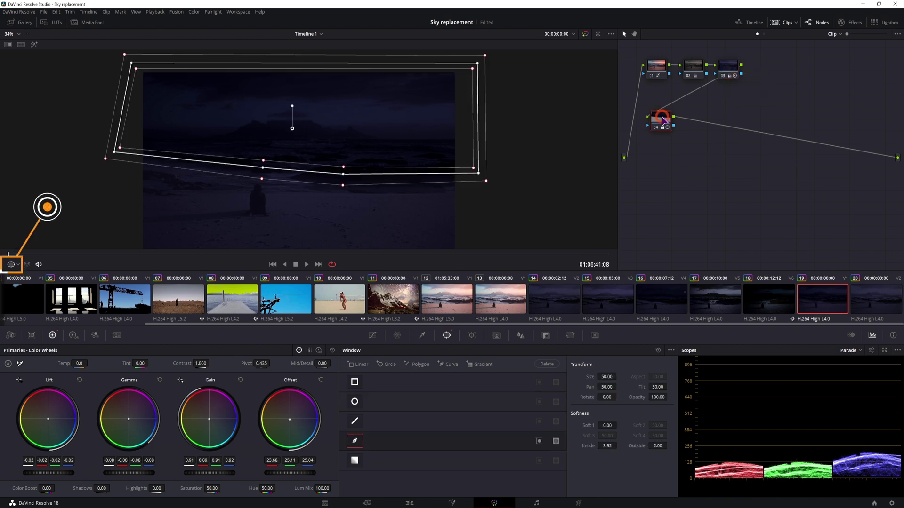
click(17, 267)
click(23, 276)
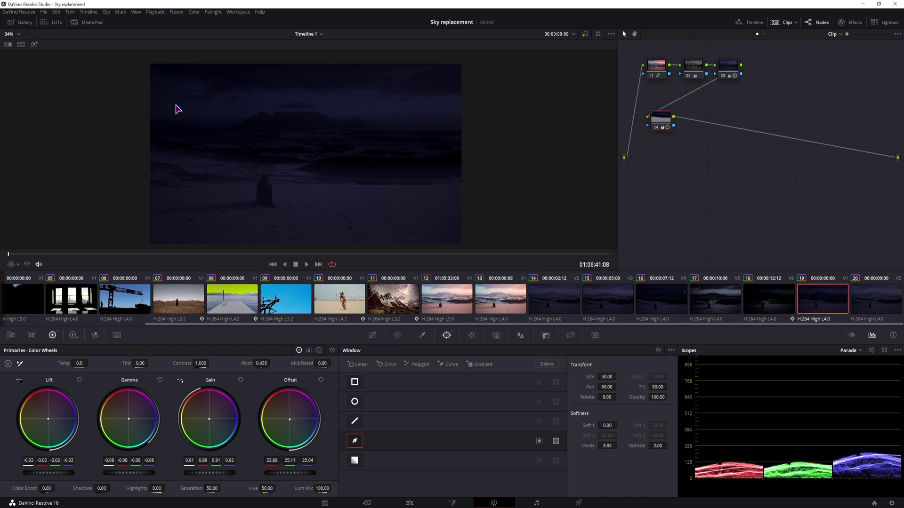
click(20, 265)
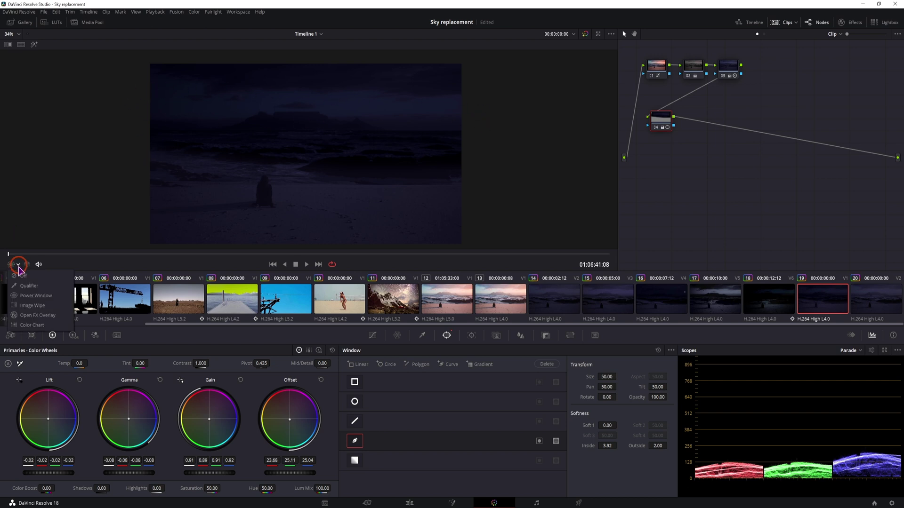
click(33, 299)
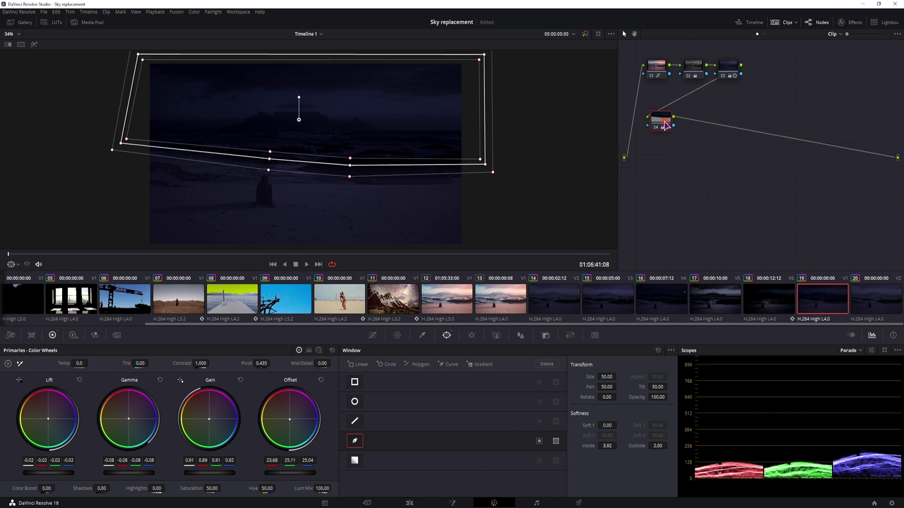
Add serial node 05 with a closed curve window over the bright sky band above the horizon, Inside softness 3.68 and Outside 1.76.
key(alt)
key(alt+s)
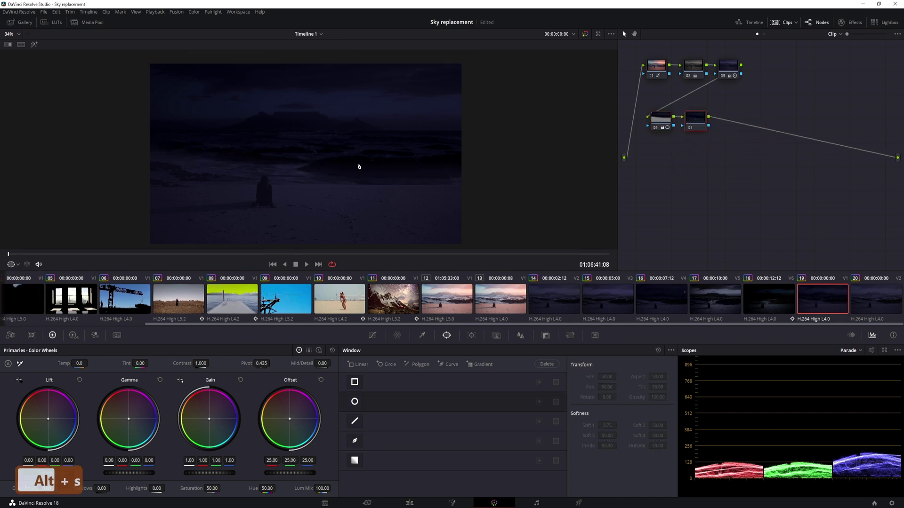
click(354, 441)
click(142, 71)
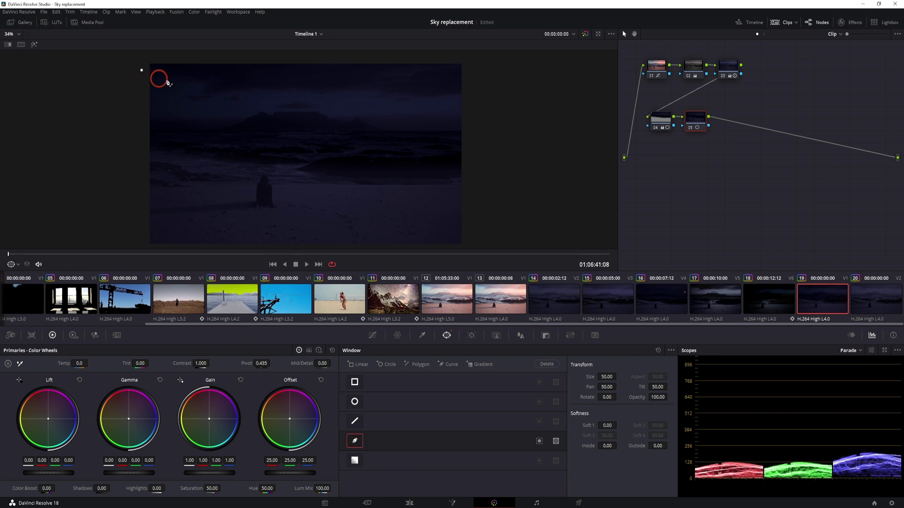
click(484, 93)
click(482, 126)
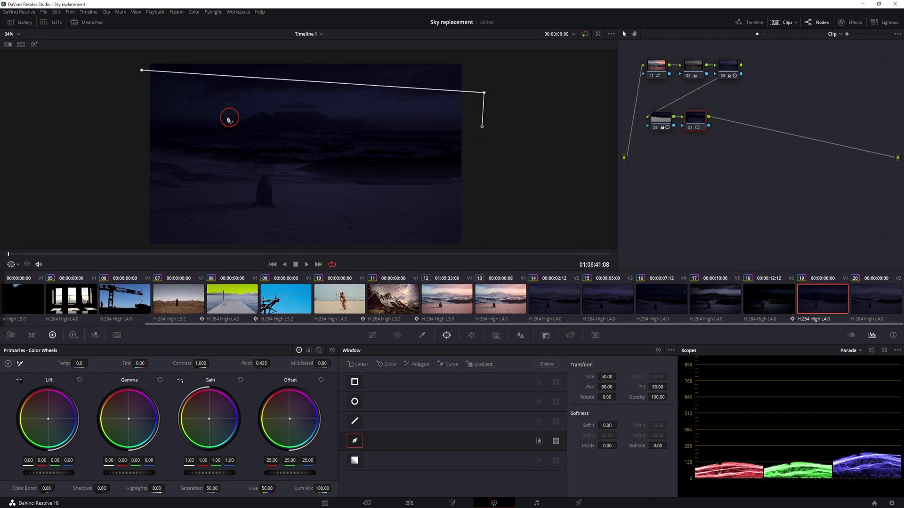
click(125, 125)
click(142, 70)
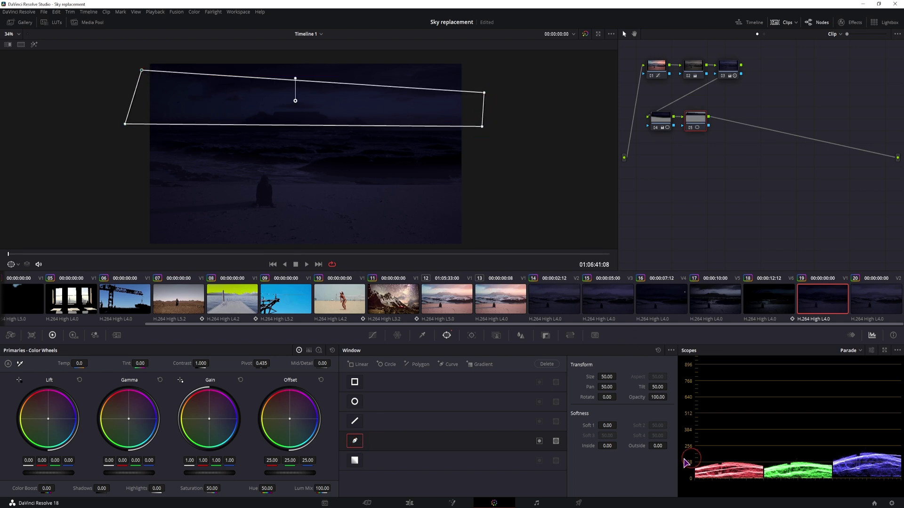
drag(607, 446, 668, 446)
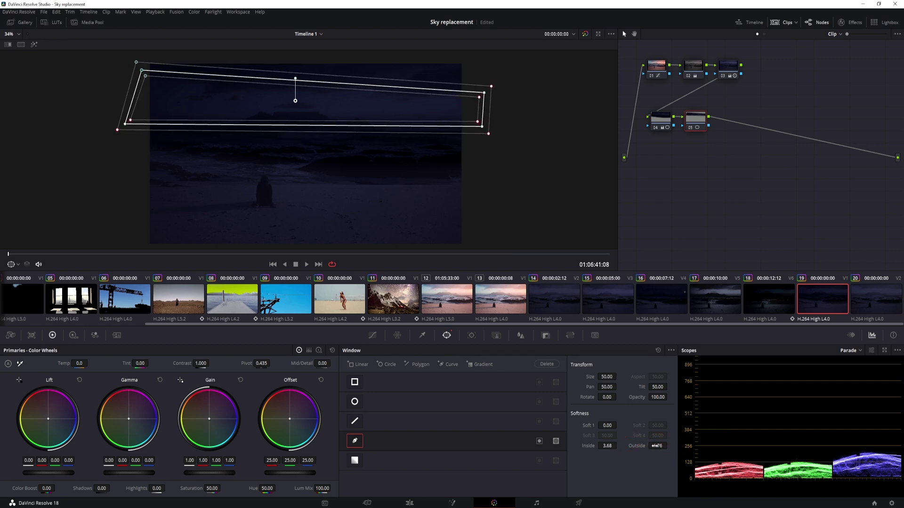
Darken node 05's sky band with Gamma -0.10 and Gain 0.89.
drag(139, 475, 123, 475)
click(693, 66)
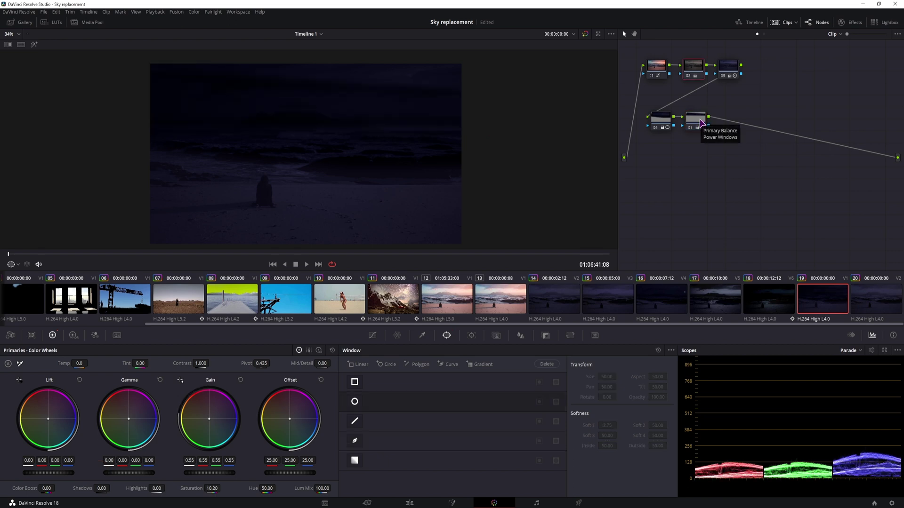
click(700, 124)
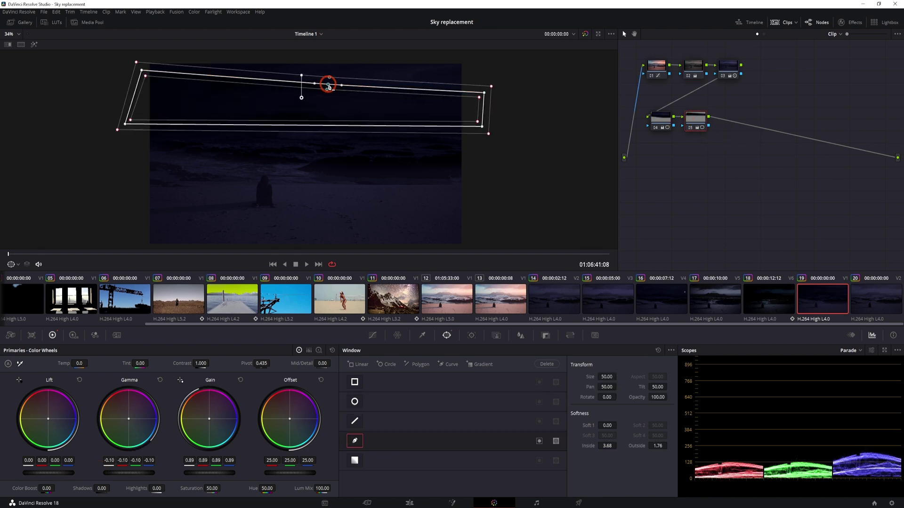
Bend the upper edge of node 05's window with three added points and set Inside softness to 5.96 and Outside to 2.16.
drag(328, 85, 328, 90)
click(210, 83)
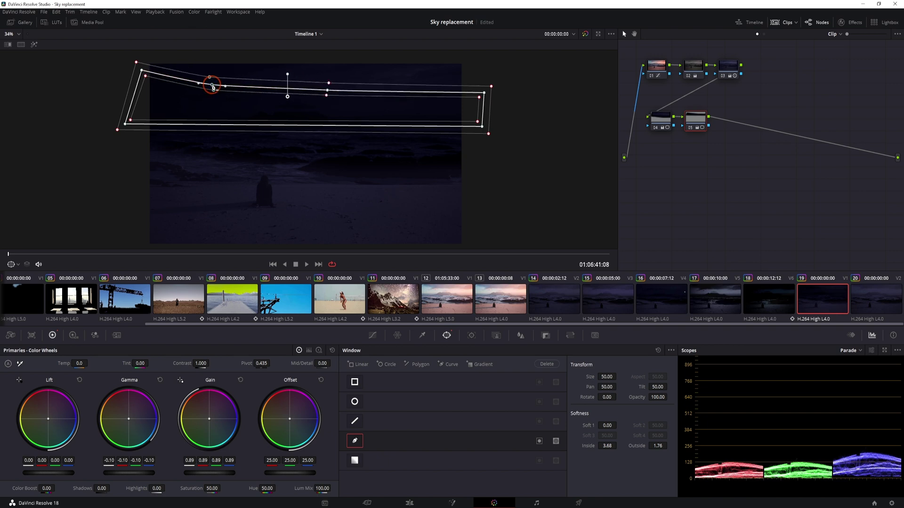
click(412, 94)
drag(658, 445, 603, 445)
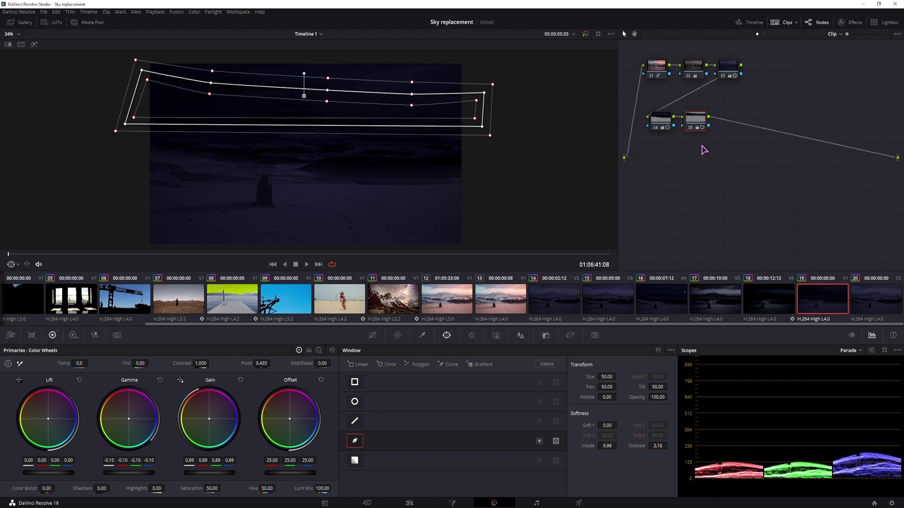
click(728, 74)
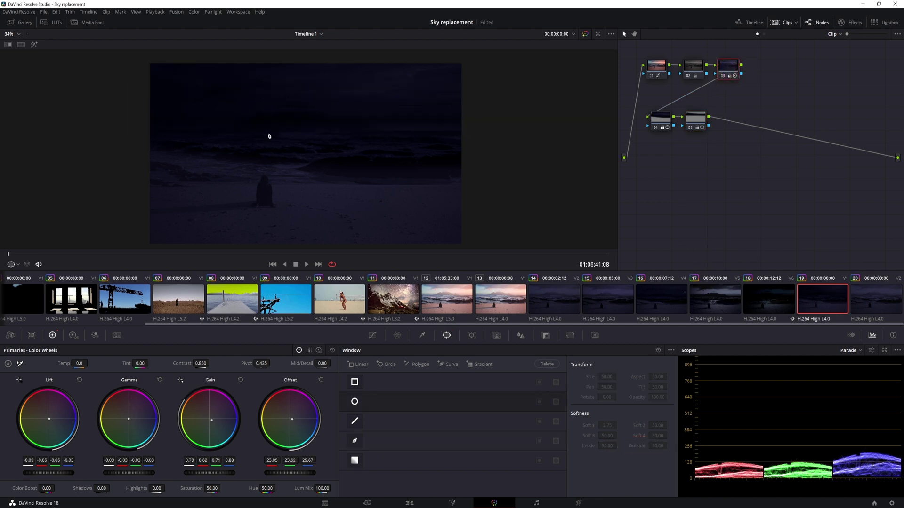
Add serial node 06 after node 05 and draw a closed curve window around the sea and beach below the horizon.
click(696, 119)
key(alt+s)
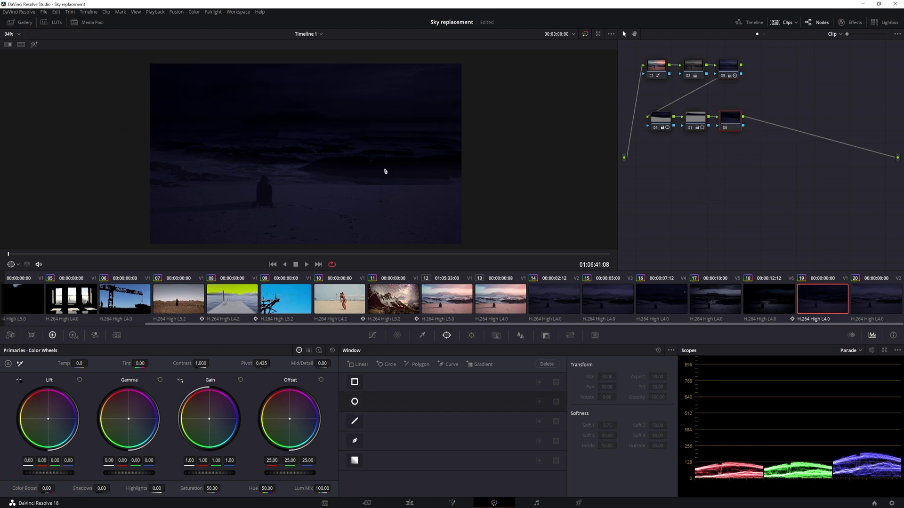
drag(384, 209, 383, 192)
click(139, 237)
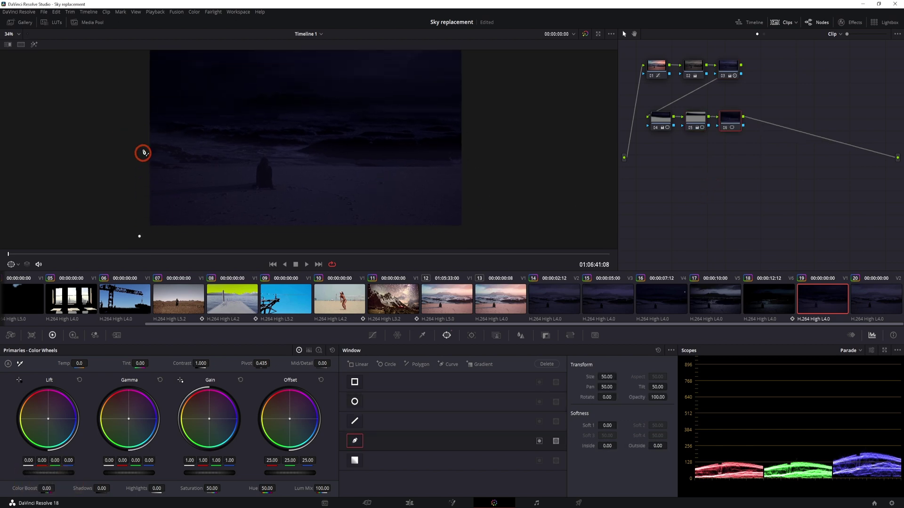
click(297, 144)
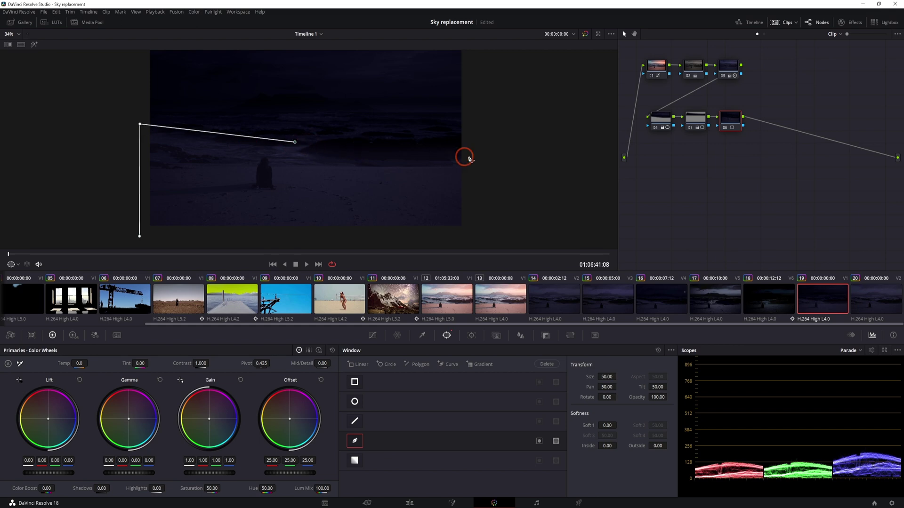
click(487, 146)
click(493, 240)
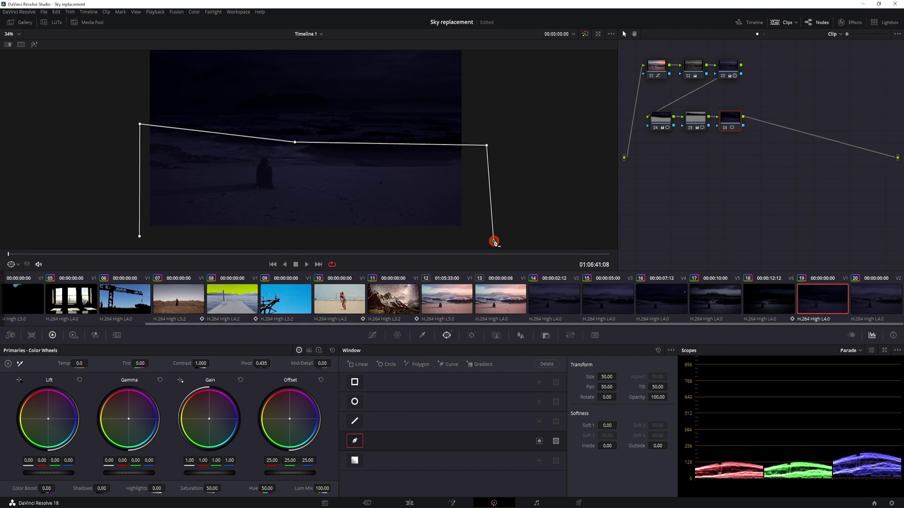
click(140, 236)
Soften node 06's window to Inside 5.14 and Outside 1.50, and lower its Gamma to darken the foreground.
drag(607, 446, 685, 443)
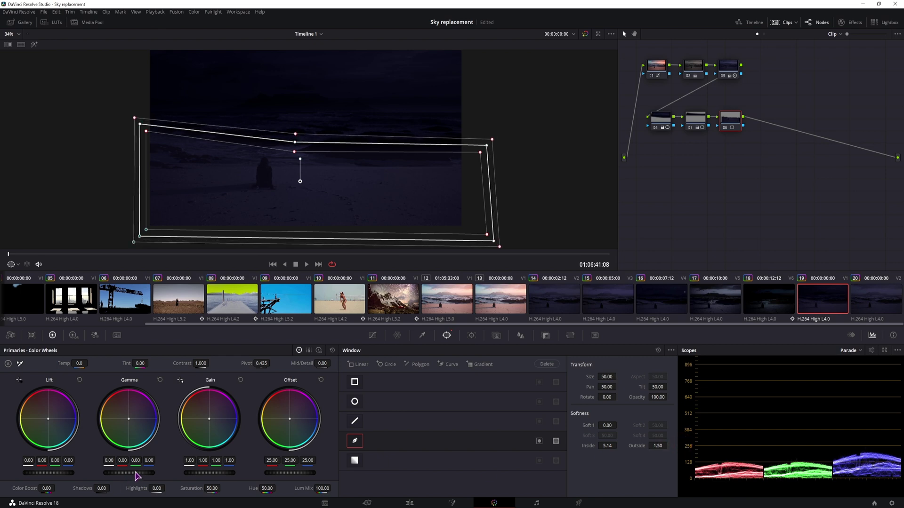
drag(137, 473, 107, 473)
click(693, 66)
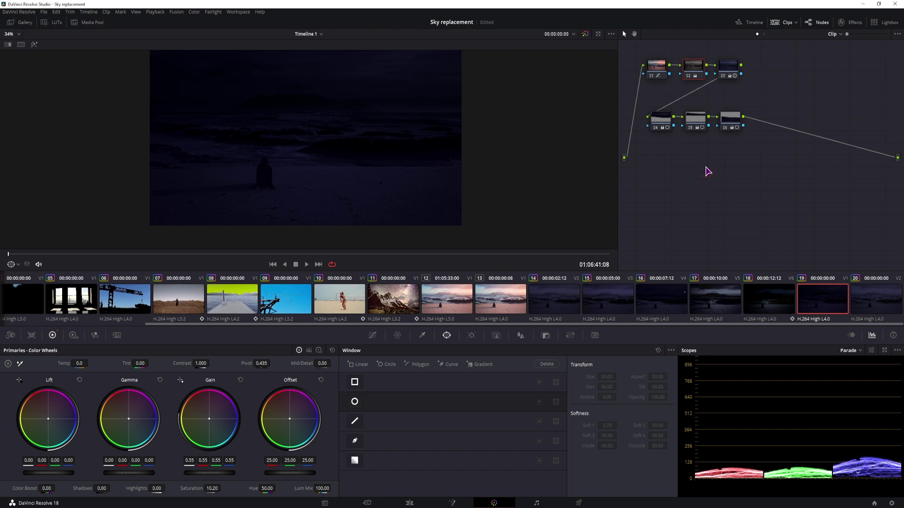
Add serial node 07 with a small circle window as a moon at Pan 64.30, Tilt 54.73, Soft 1 0.37, and raise Lift to 1.00.
click(738, 129)
key(alt+s)
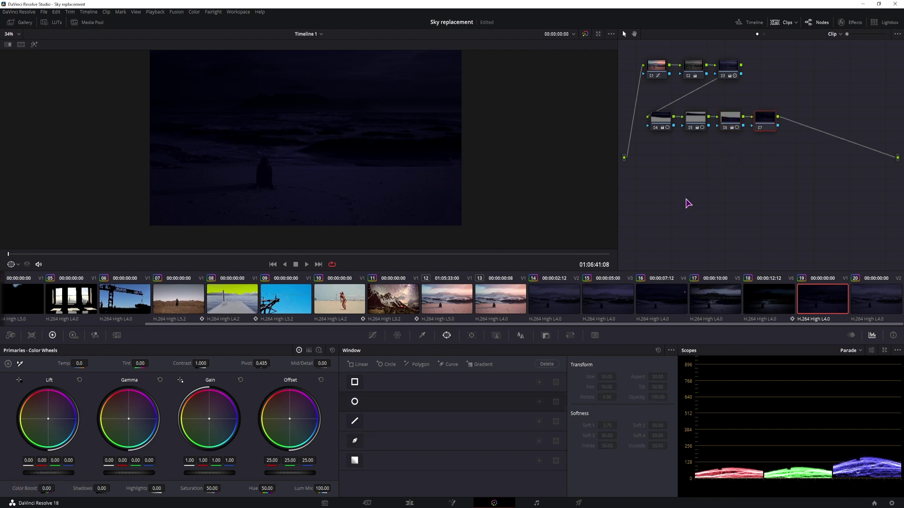
click(354, 401)
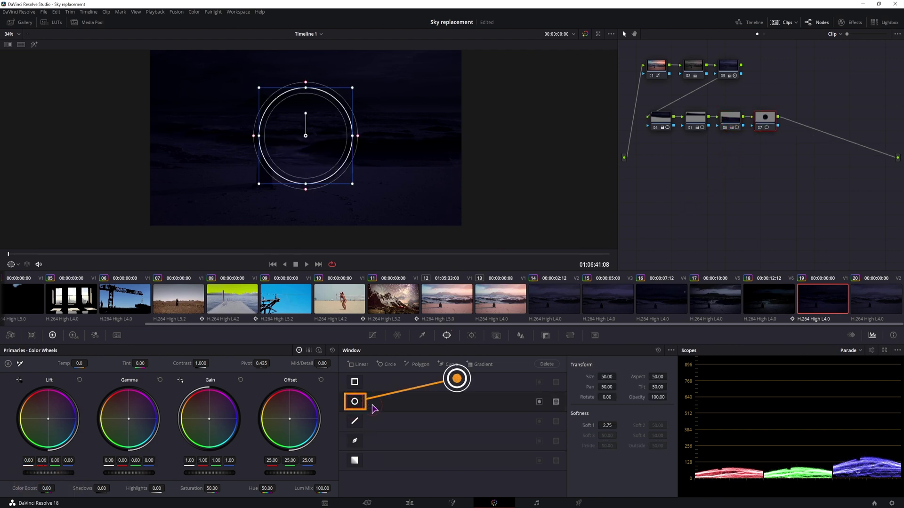
drag(352, 88, 448, 88)
drag(38, 473, 68, 473)
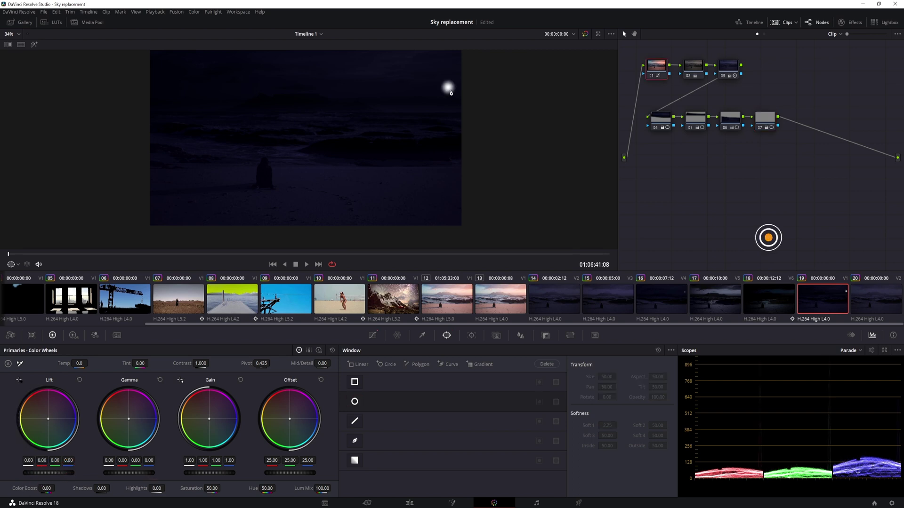
Hide the viewer overlay, warm node 07's moon with Lift 0.70, 0.52, 0.49, 0.43, and set its Key Output Gain to 0.800.
click(766, 120)
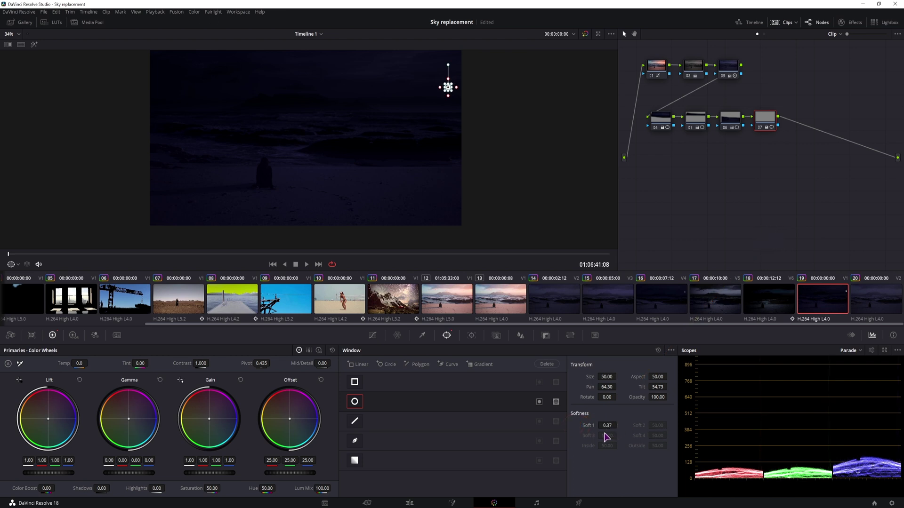
click(733, 79)
click(19, 264)
click(21, 275)
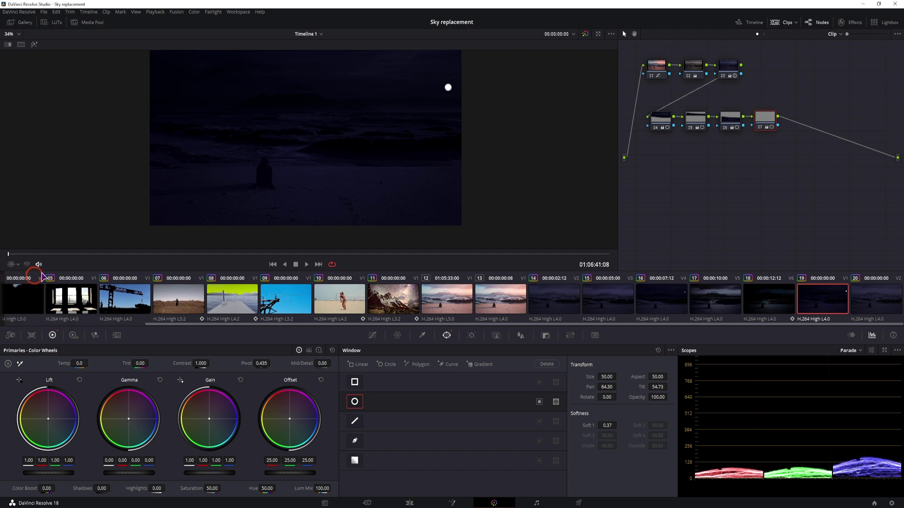
drag(48, 419, 47, 418)
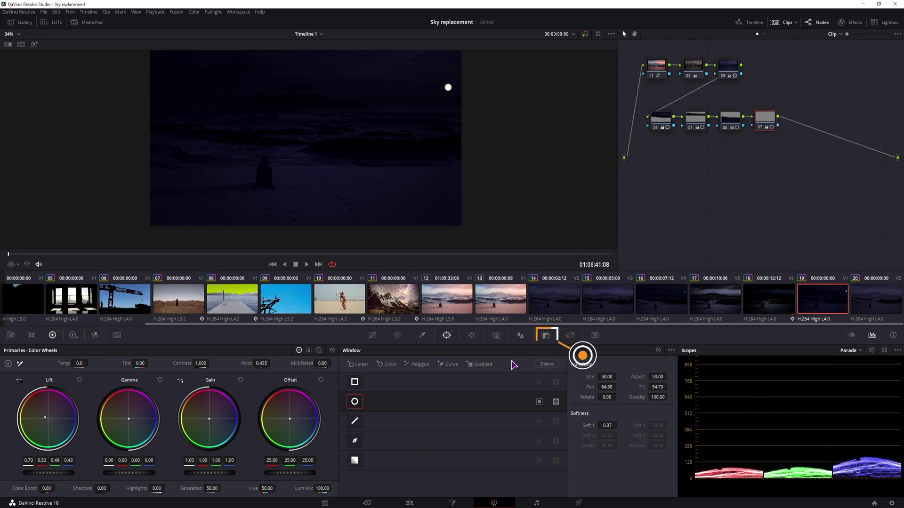
click(545, 335)
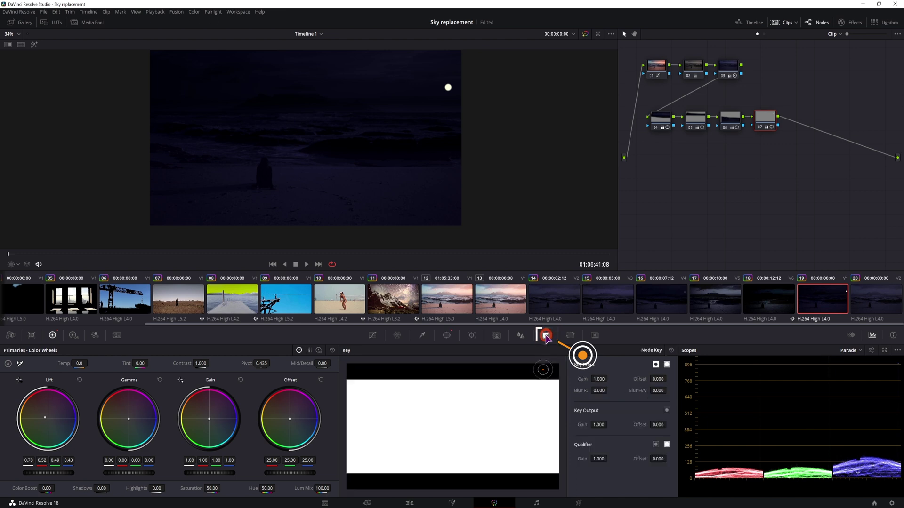
drag(599, 425, 544, 431)
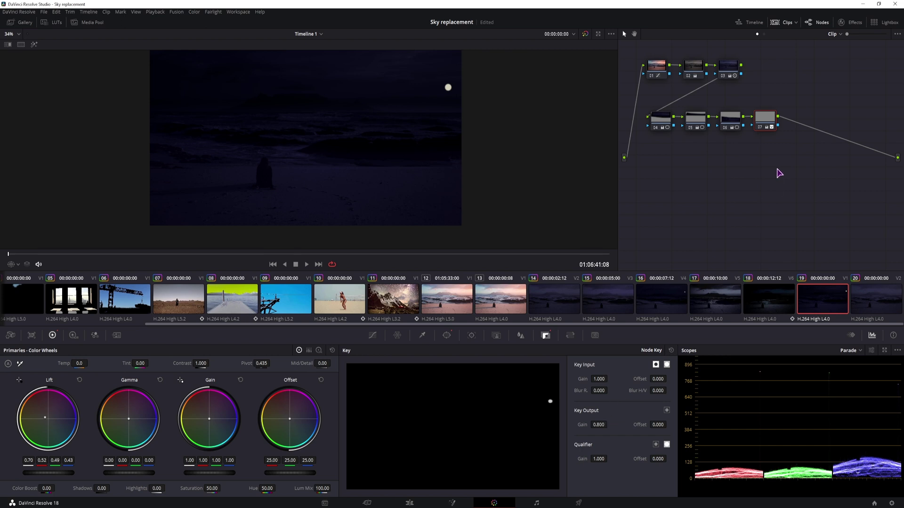
Add serial node 08 with a small circle glow window over the moon, Soft 1 2.75, and Lift 0.90, 0.51, 0.49, 0.46.
key(alt+s)
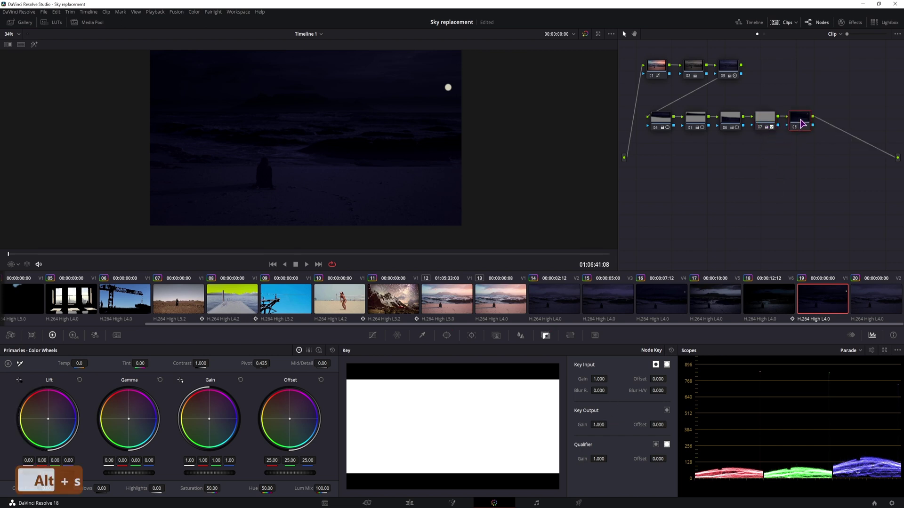
click(447, 335)
click(354, 402)
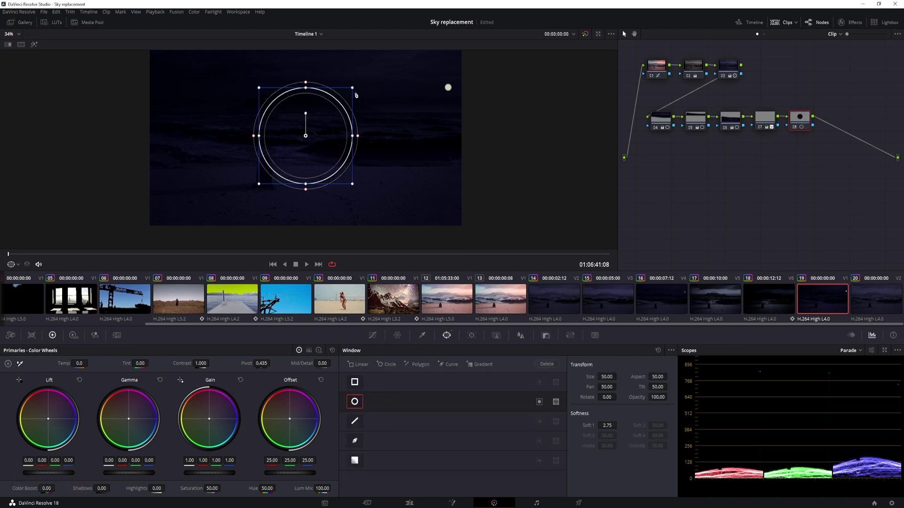
drag(306, 135, 453, 84)
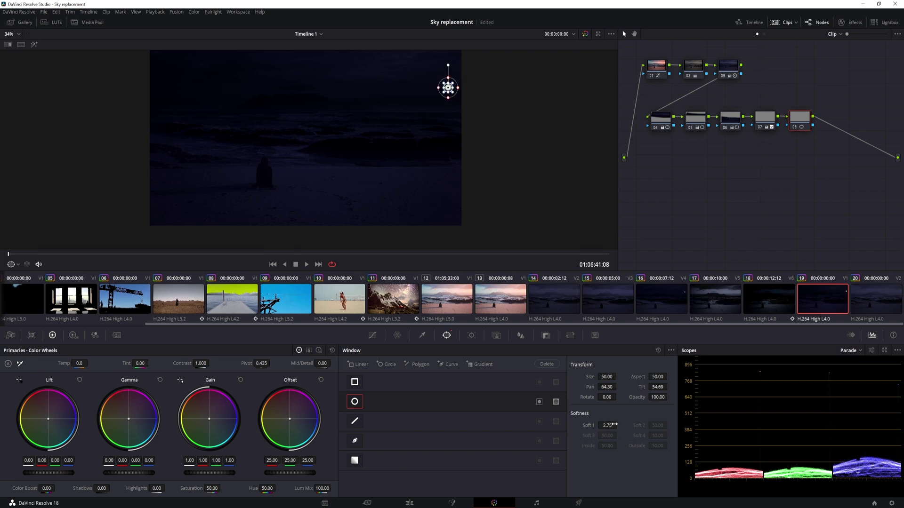
drag(40, 473, 116, 473)
Turn the viewer overlay Off and reduce the glow in node 08 with a Key Output Gain of about 0.69.
click(15, 266)
click(22, 277)
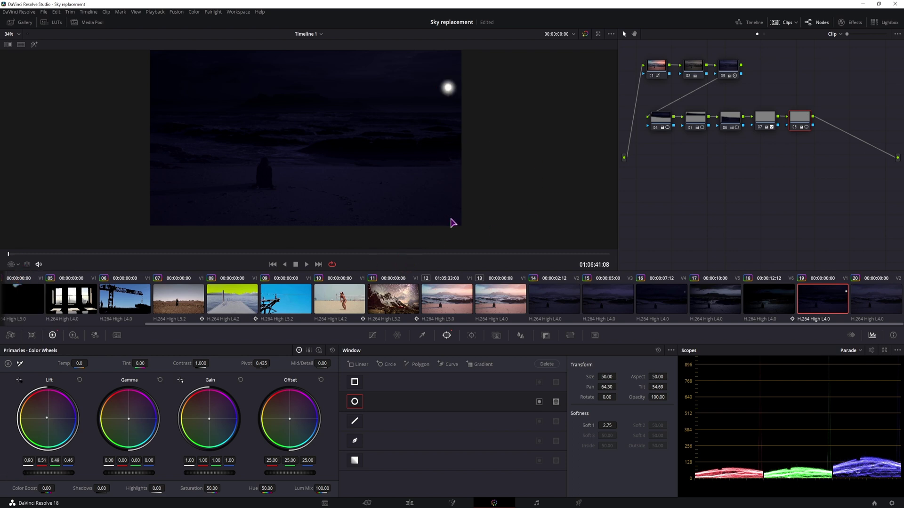
click(545, 335)
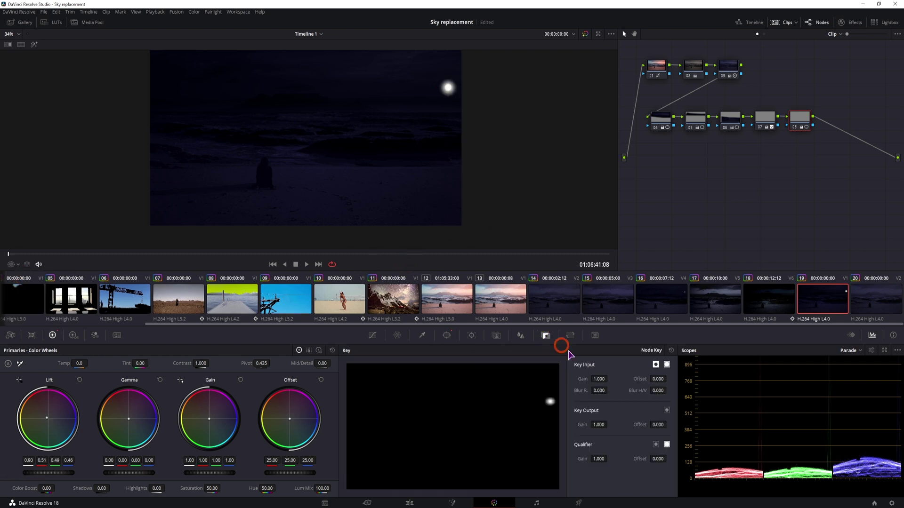
drag(599, 424, 528, 423)
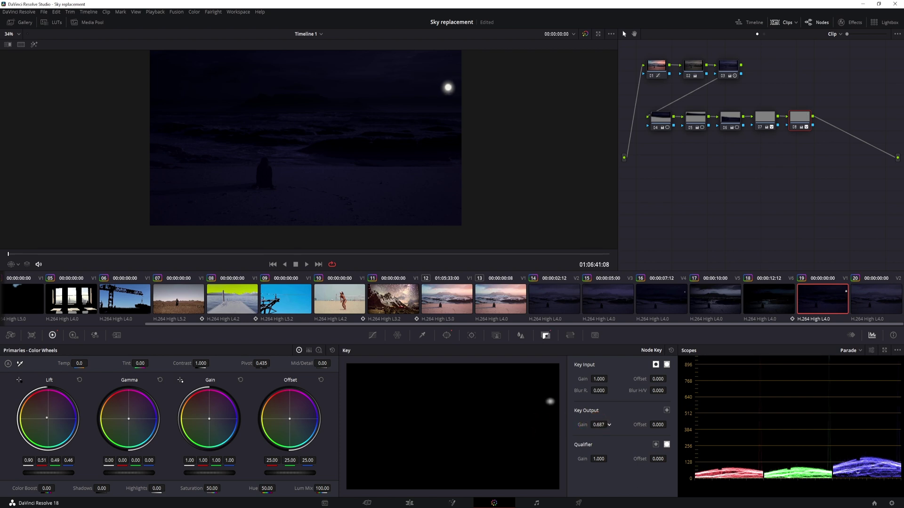
drag(609, 425, 543, 104)
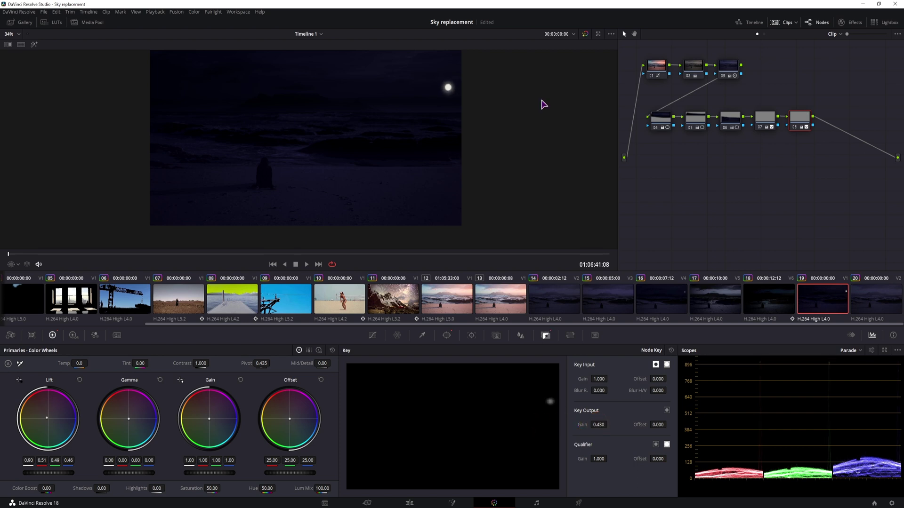
Soften node 07's moon window to Soft 1 0.55 and turn the viewer overlay Off.
click(766, 123)
drag(599, 425, 582, 425)
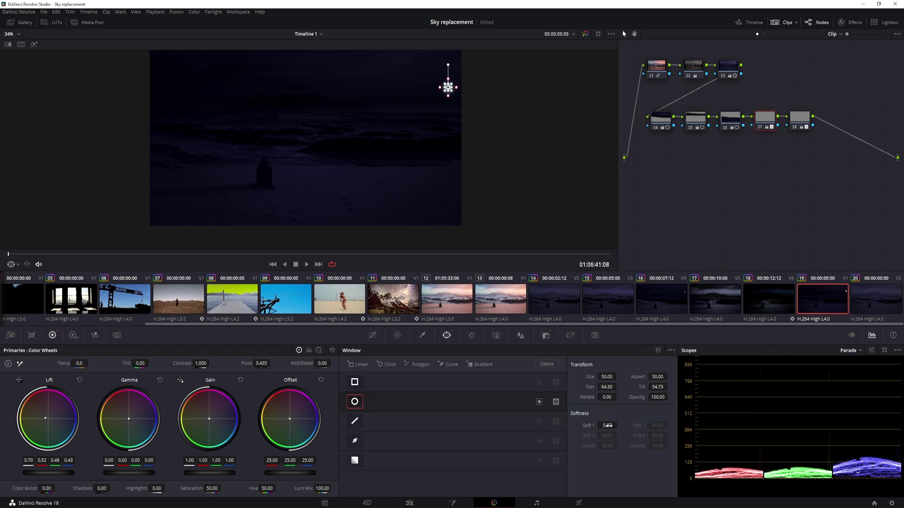
drag(606, 426, 609, 424)
click(17, 264)
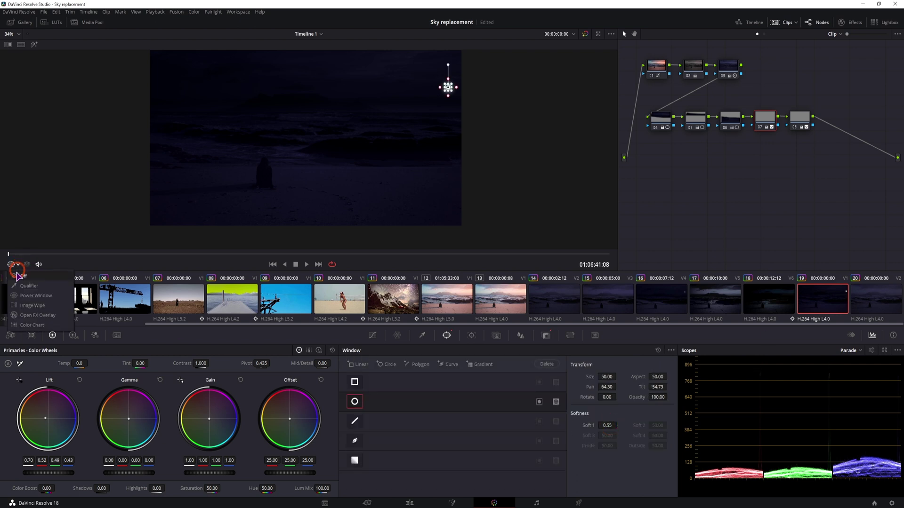
click(18, 276)
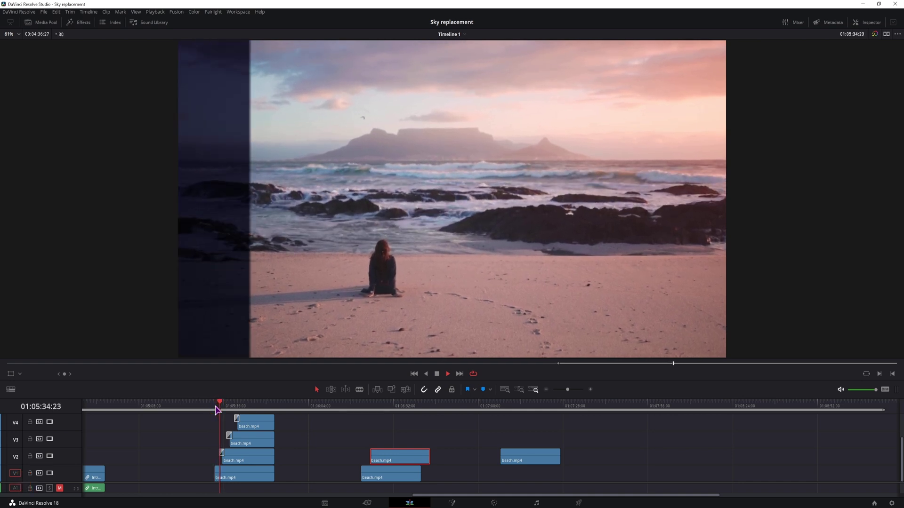
Stop playback of the wipe example and add an Edge Wipe transition to the start of the selected beach.mp4 clip on V2.
key(space)
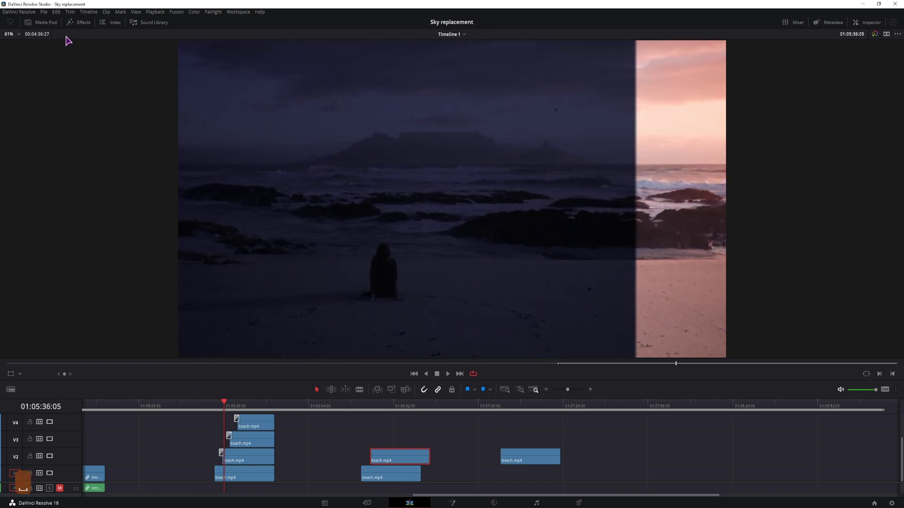
click(83, 23)
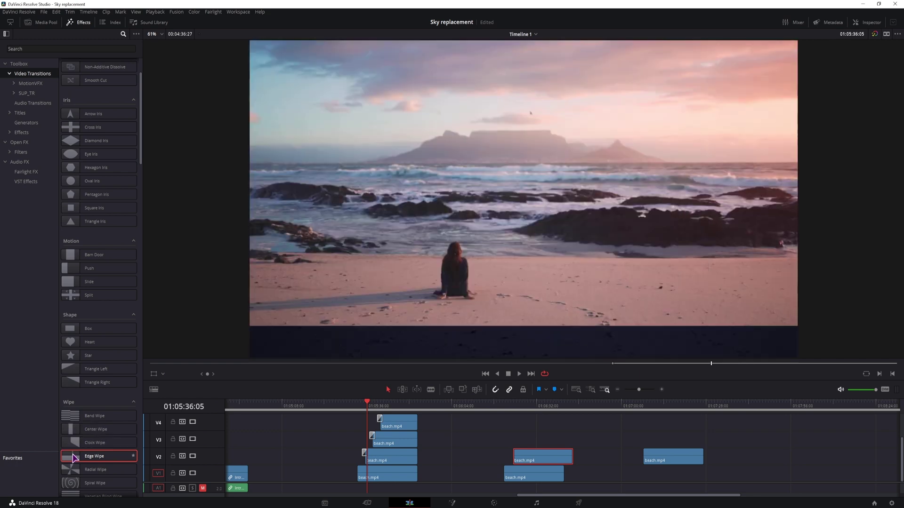
drag(75, 457, 182, 460)
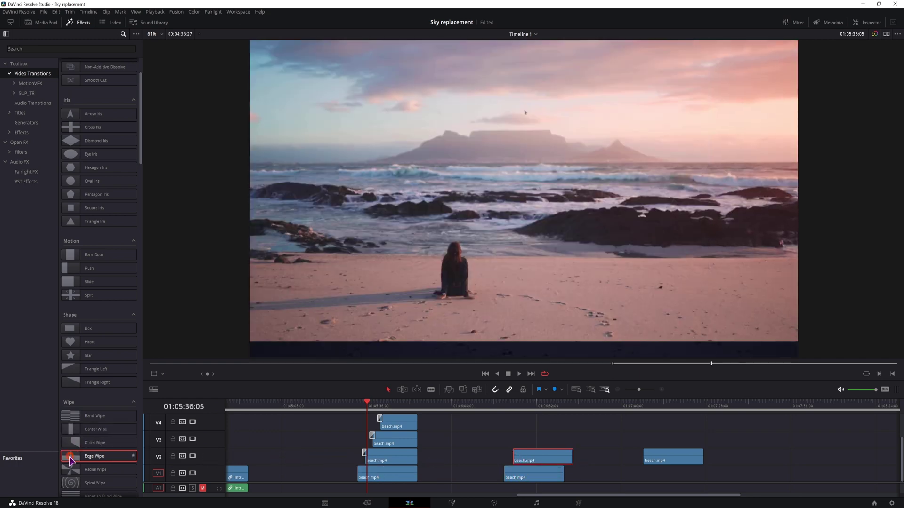
drag(75, 456, 537, 465)
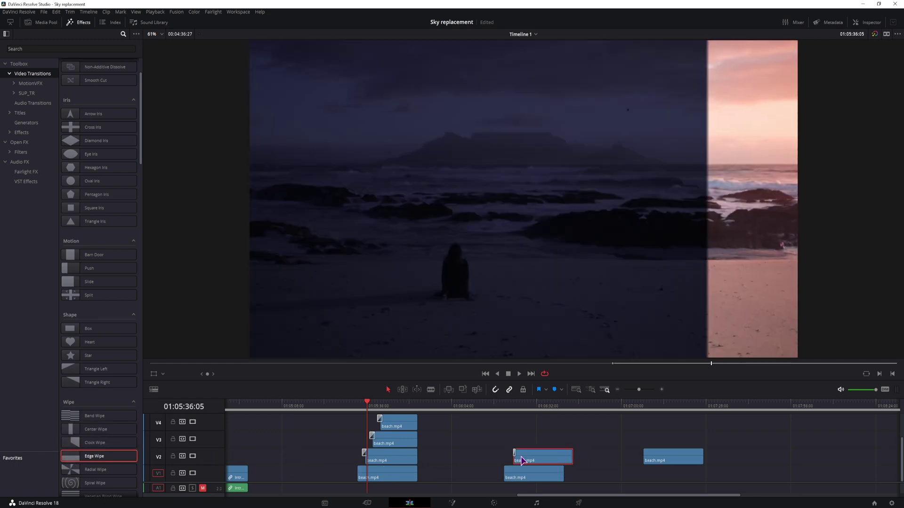
Set the Edge Wipe on V2 to Angle 90 and Border 20.000 with Feather enabled, and play the wipe to preview it.
click(428, 456)
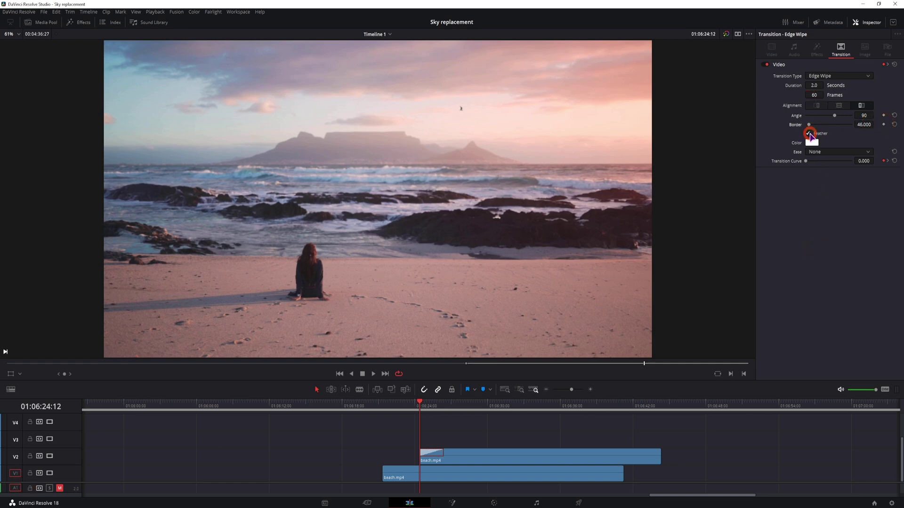
key(space)
key(space)
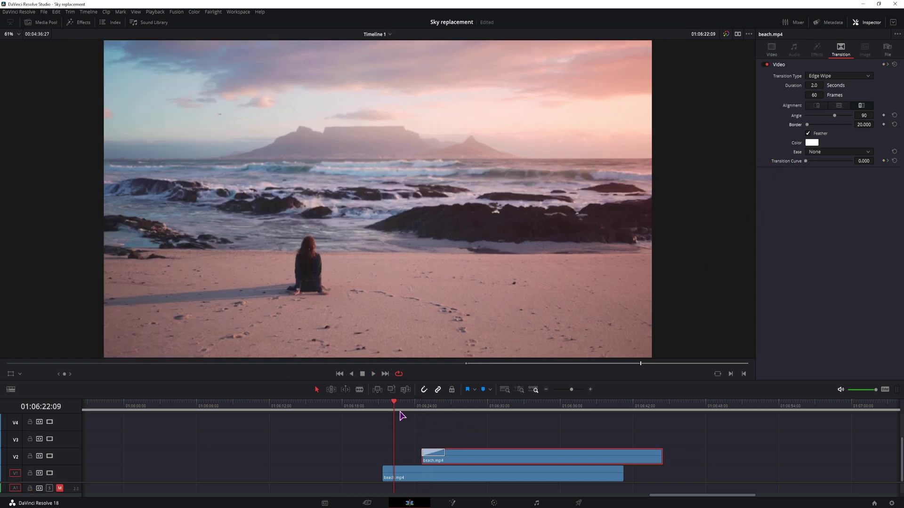
key(space)
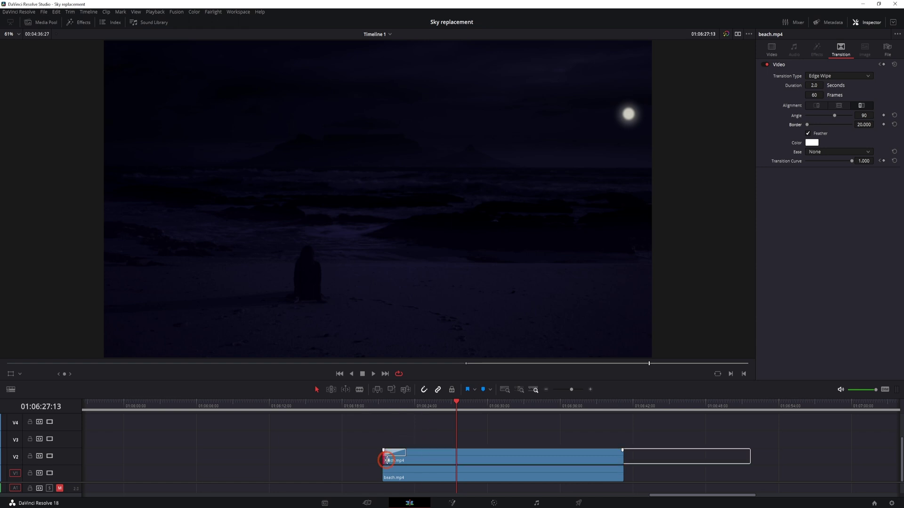
Trim the start of the V2 beach.mp4 clip by about 03:17 and place the playhead just before it at 01:06:24:11.
drag(387, 460, 410, 462)
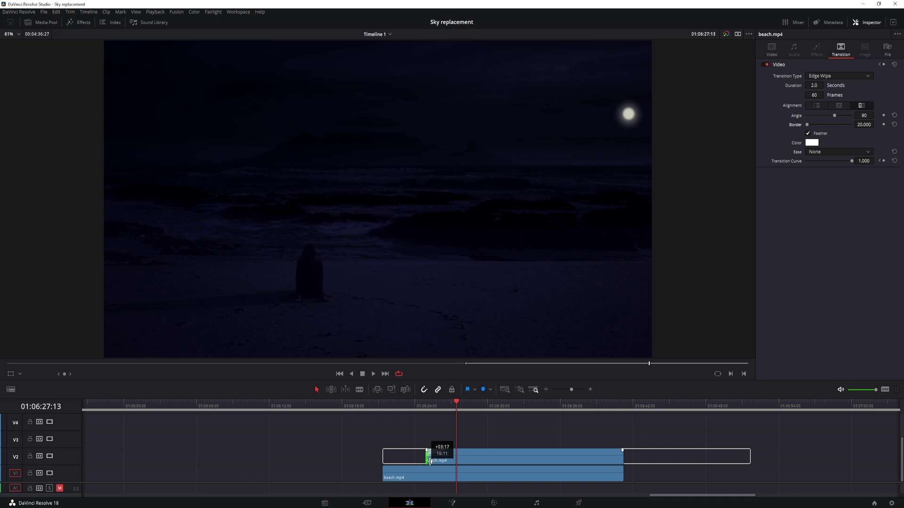
click(419, 406)
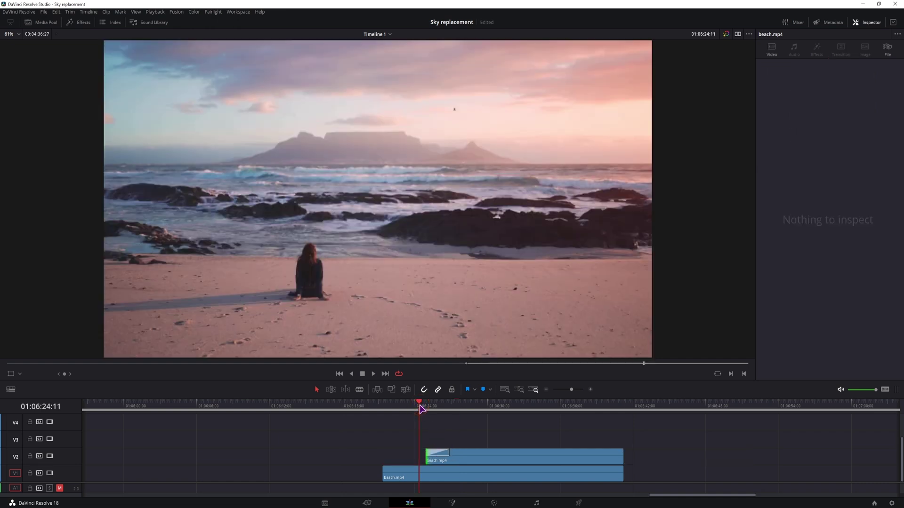